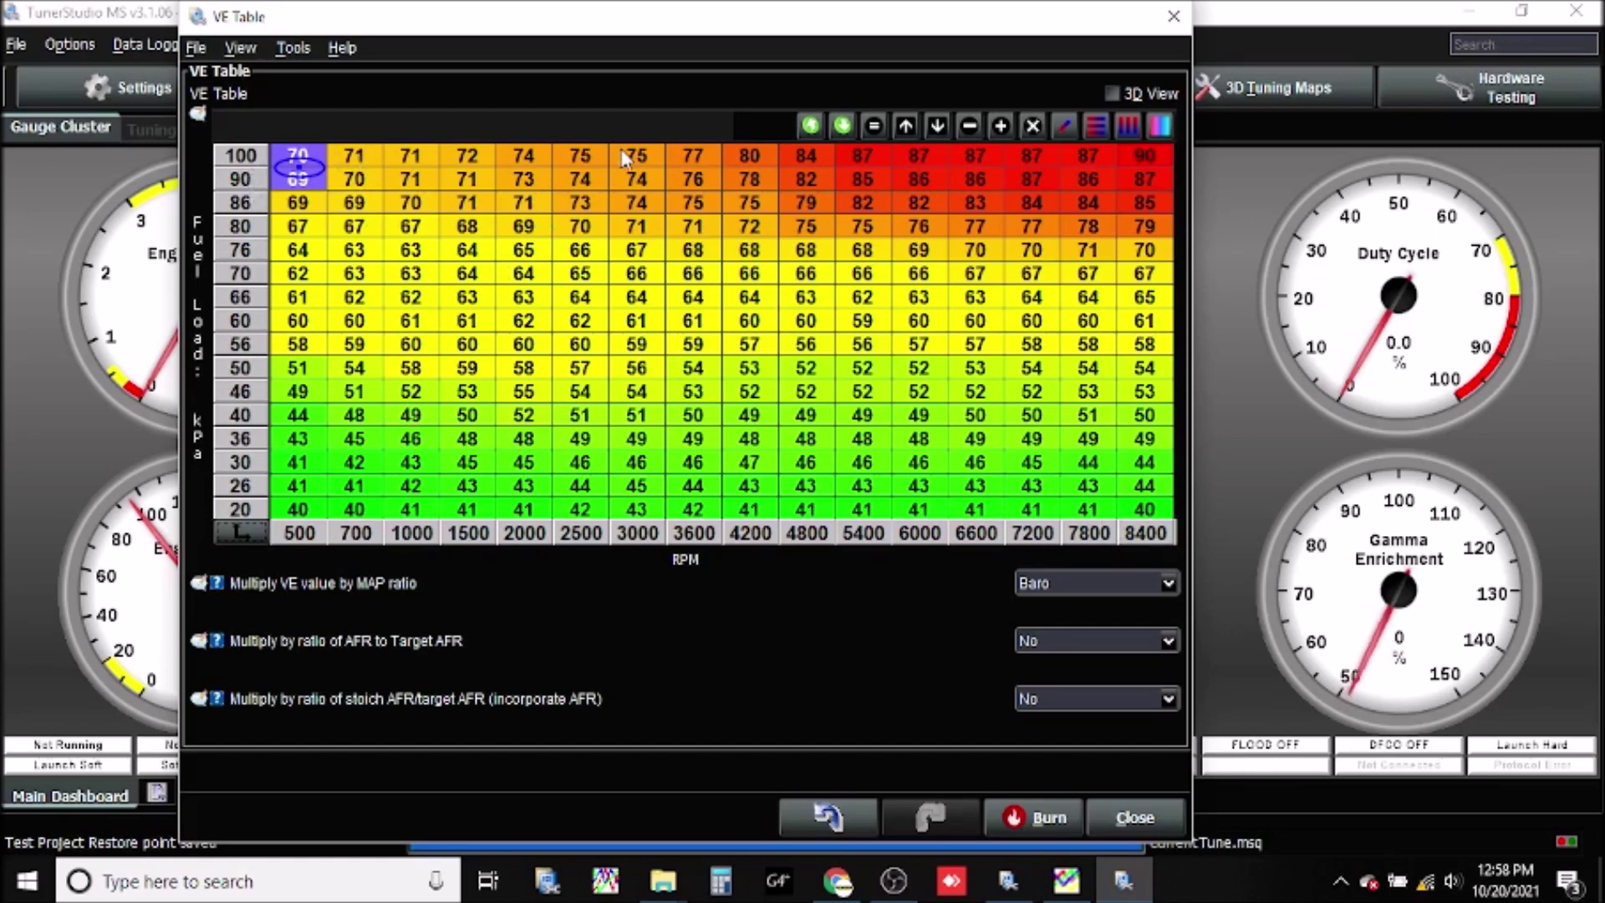
Select cells in the VE table's 100 kPa and 86 kPa rows to check their values
drag(559, 153, 1036, 163)
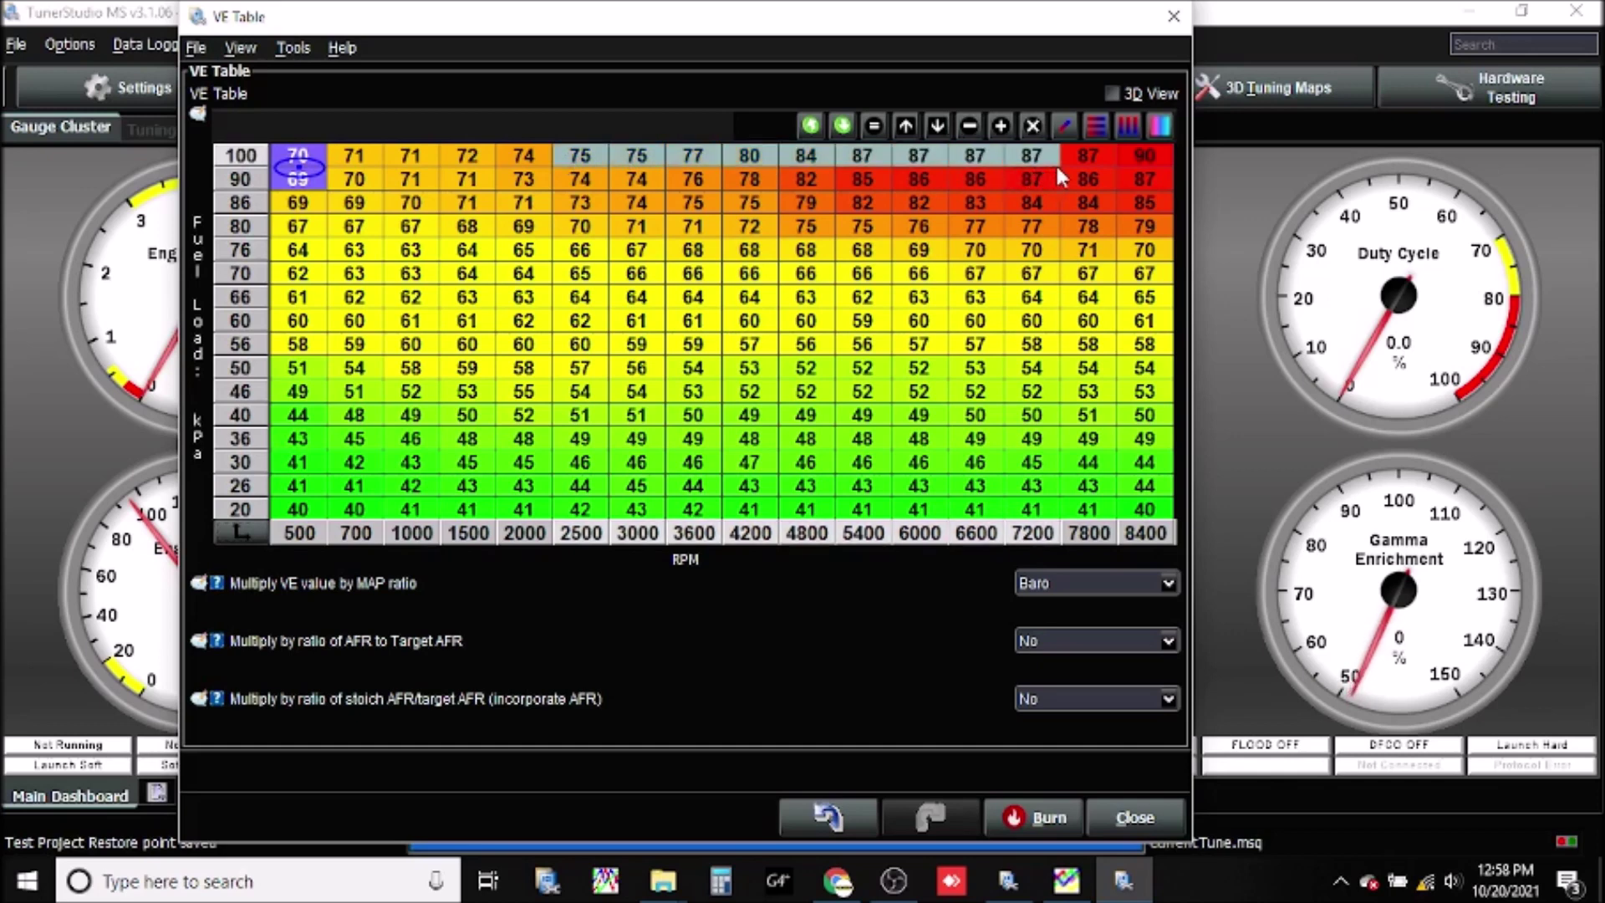
click(805, 202)
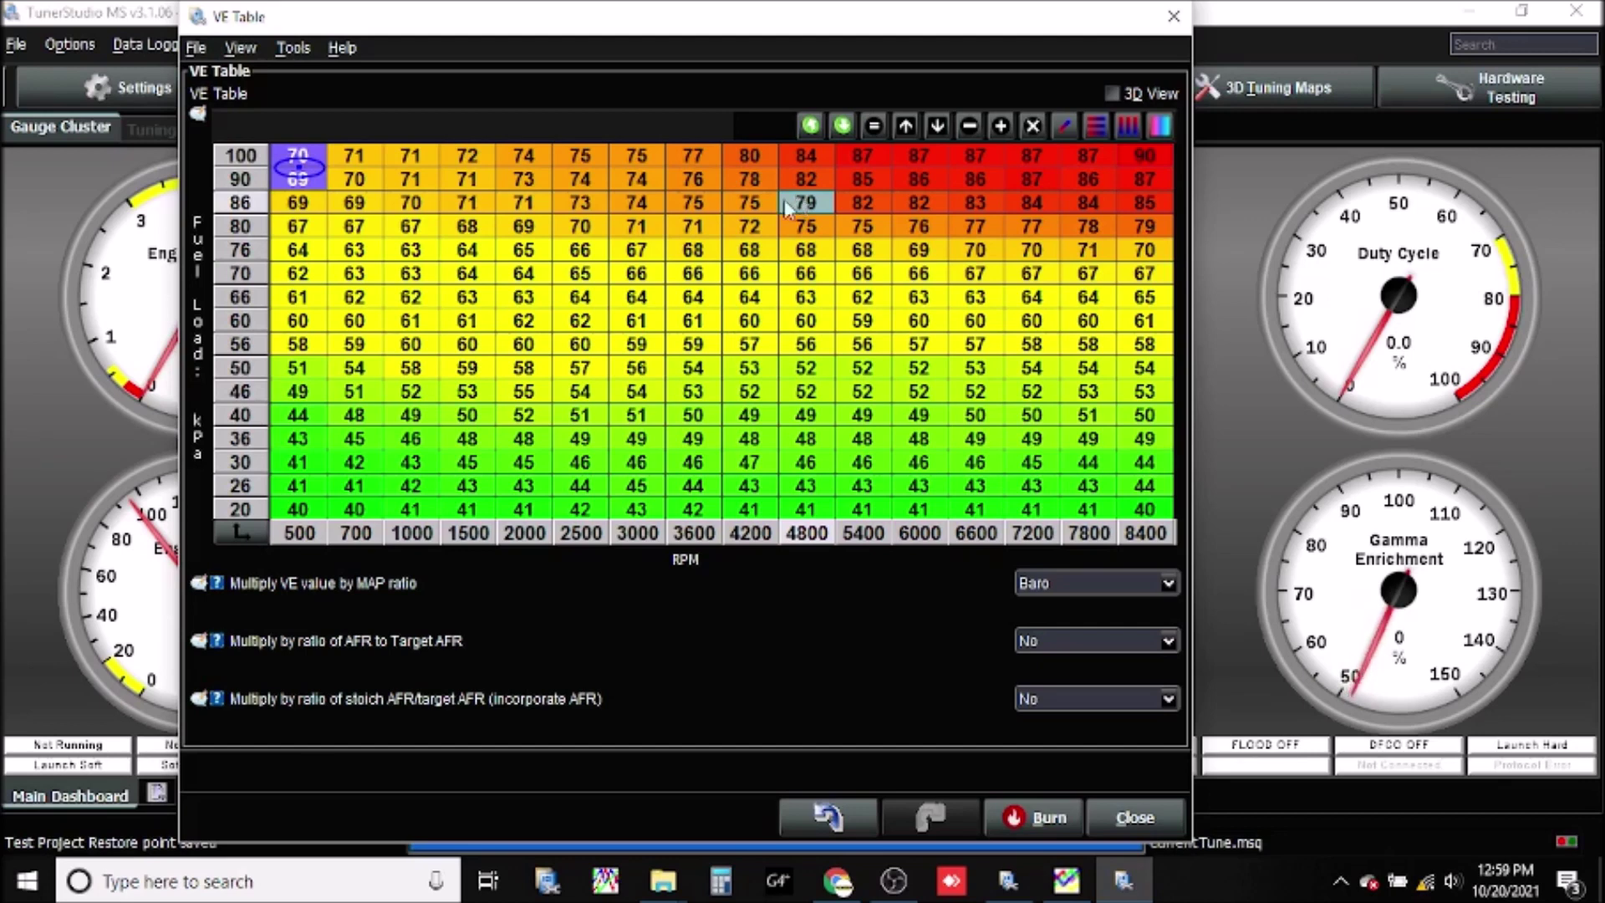
drag(714, 163, 1130, 157)
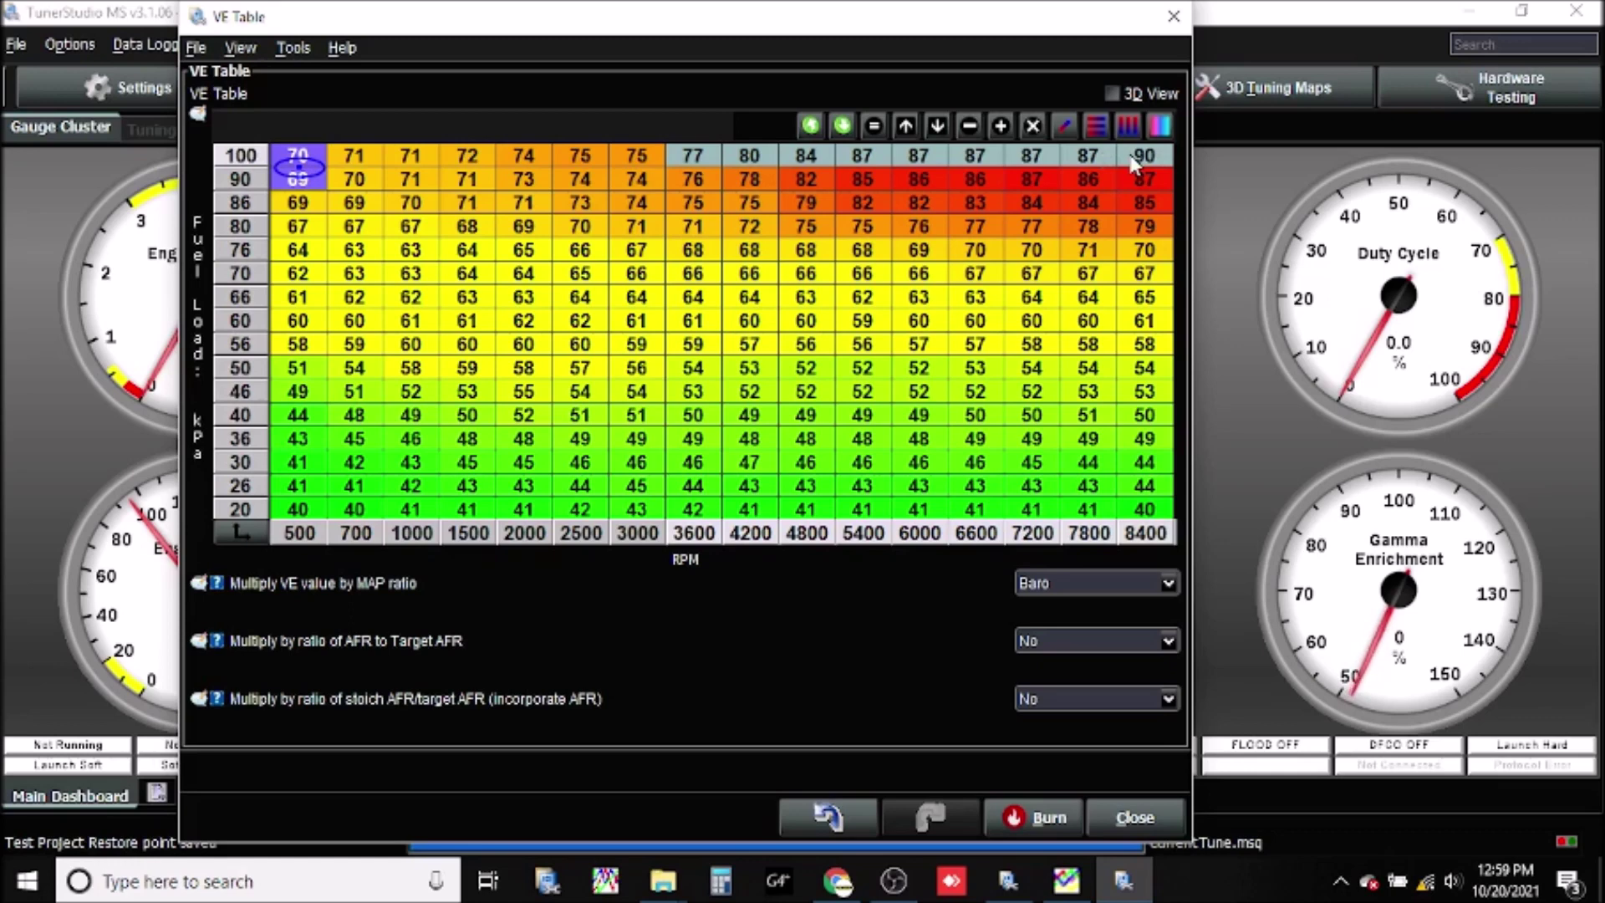
click(338, 159)
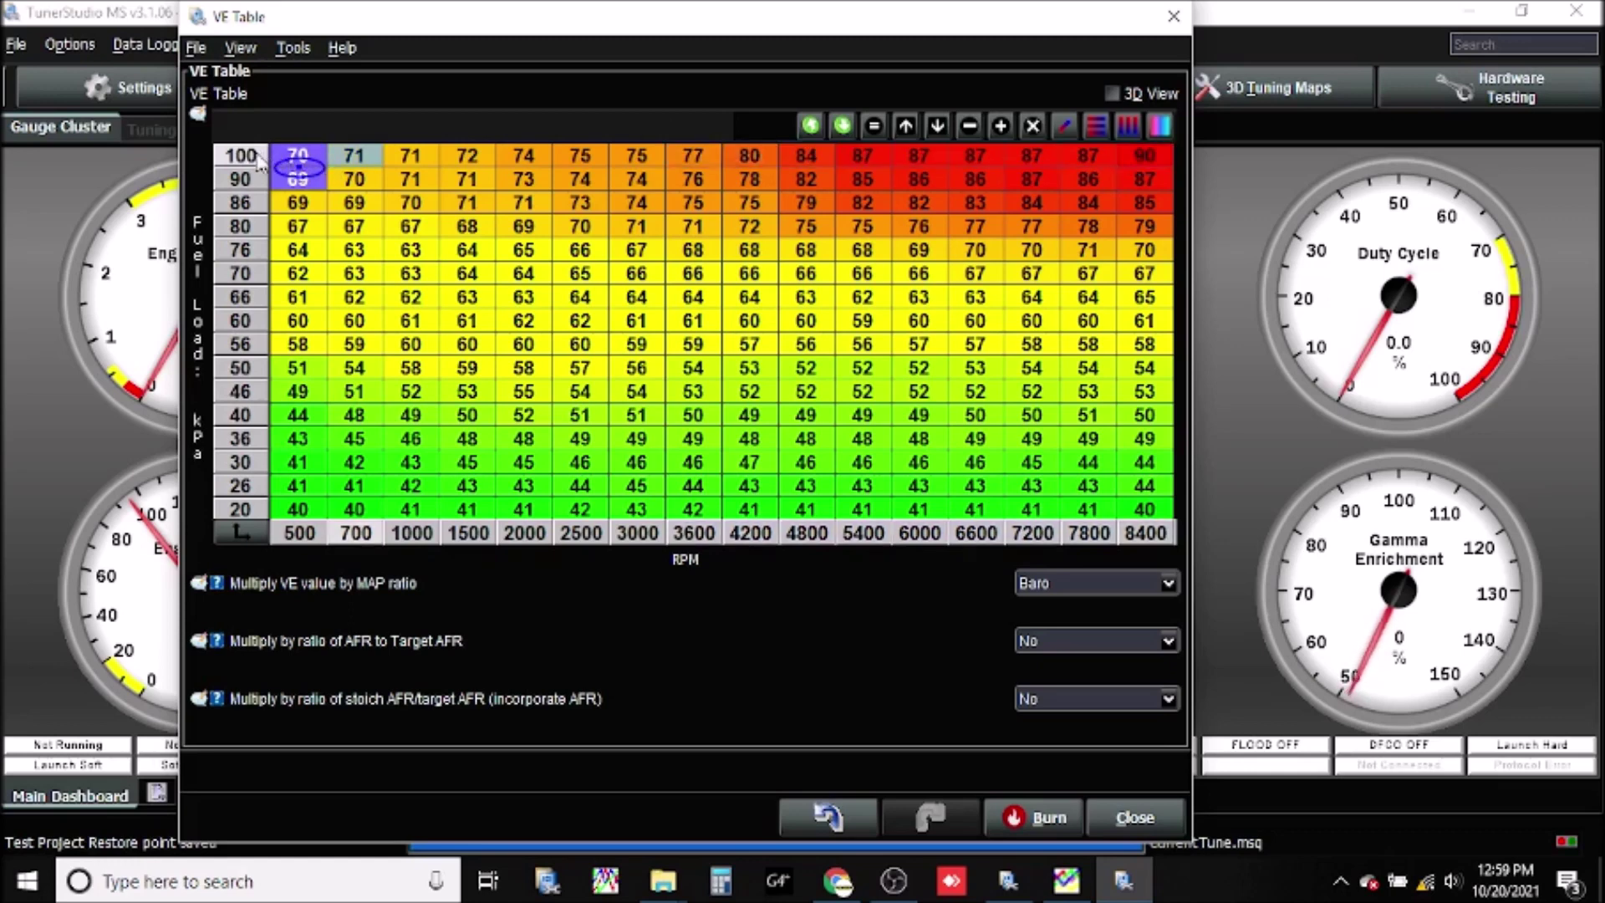
mouse_move(259, 163)
Open the VE table's Re-Bin Table and select the new load bin reading 76
click(241, 531)
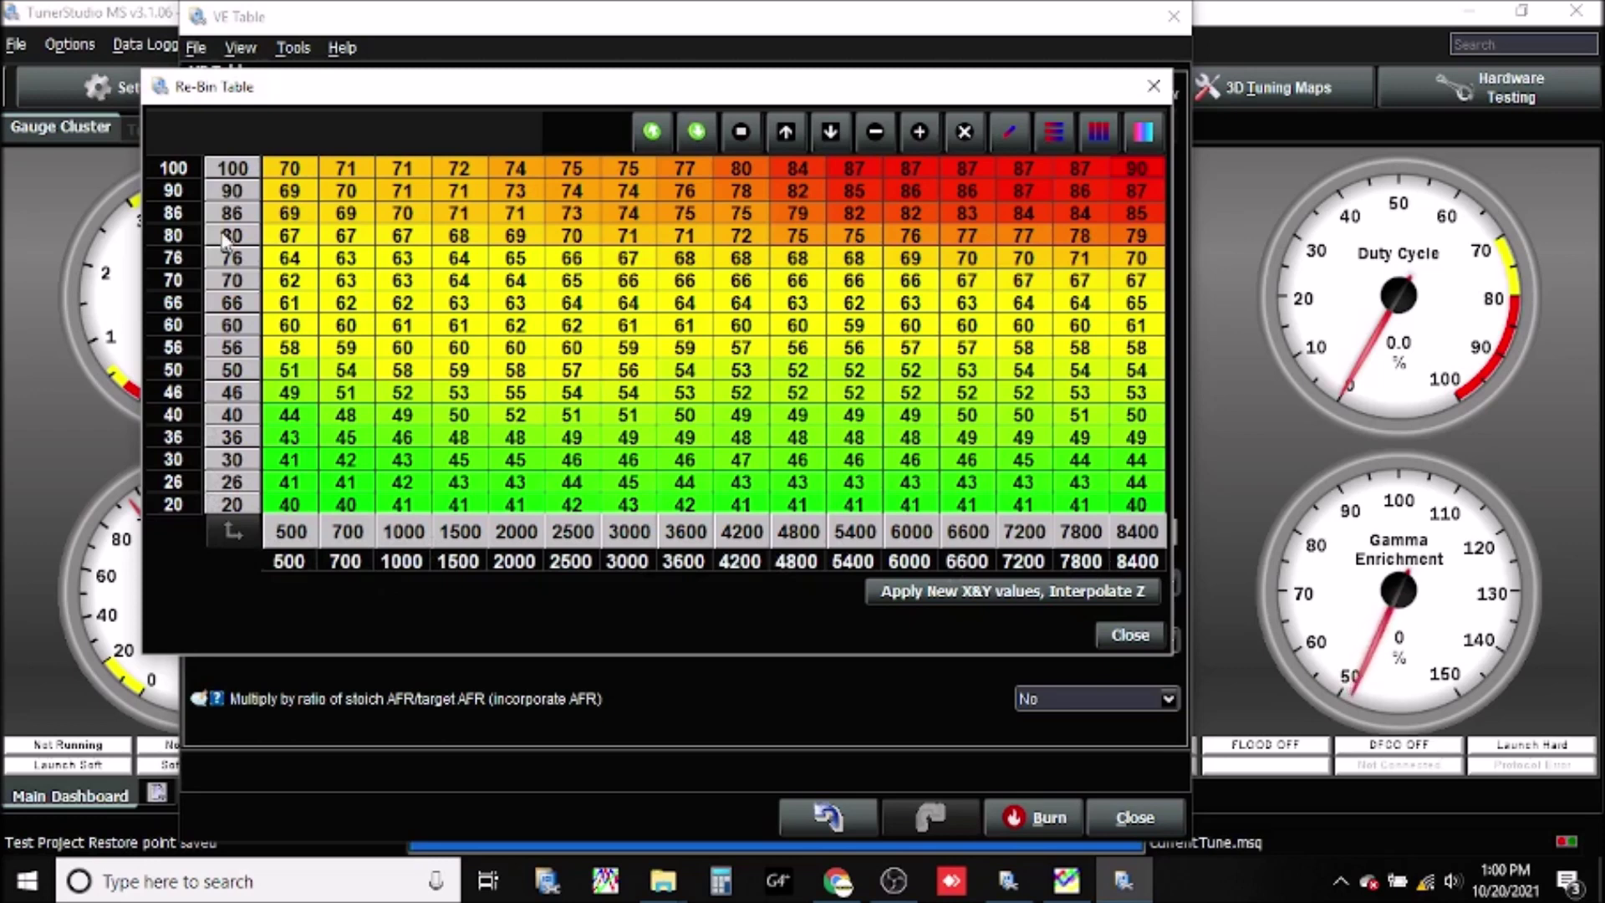
click(177, 239)
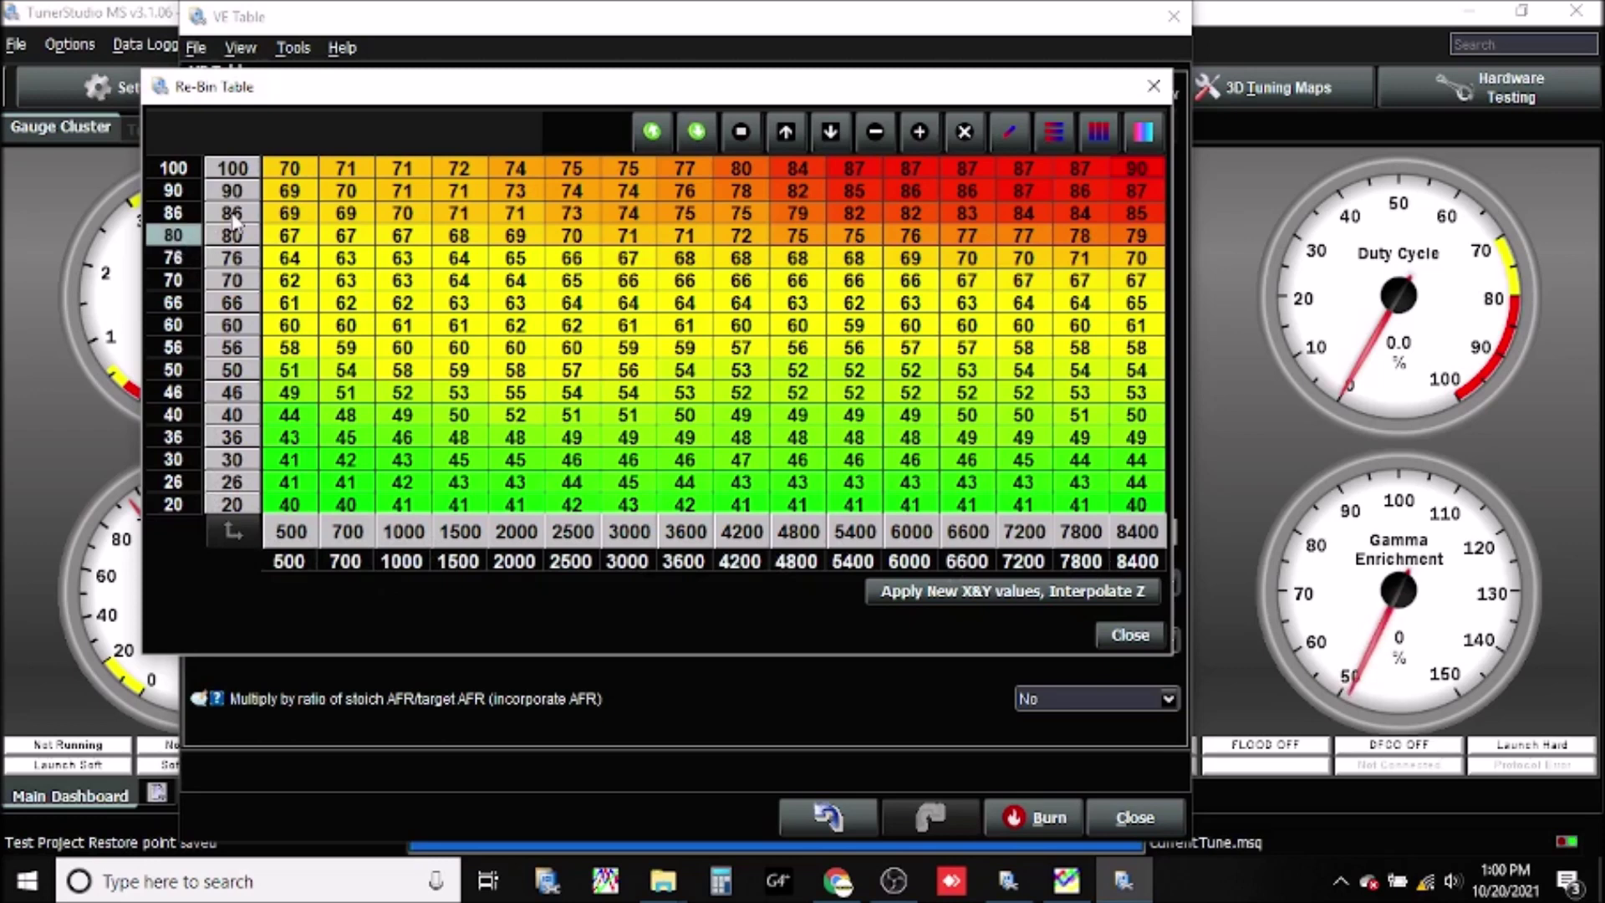
click(183, 253)
Enter new load bins 80, 100, 120, 140 and 170 kPa, working upward from the 76 row
text(80)
key(Return)
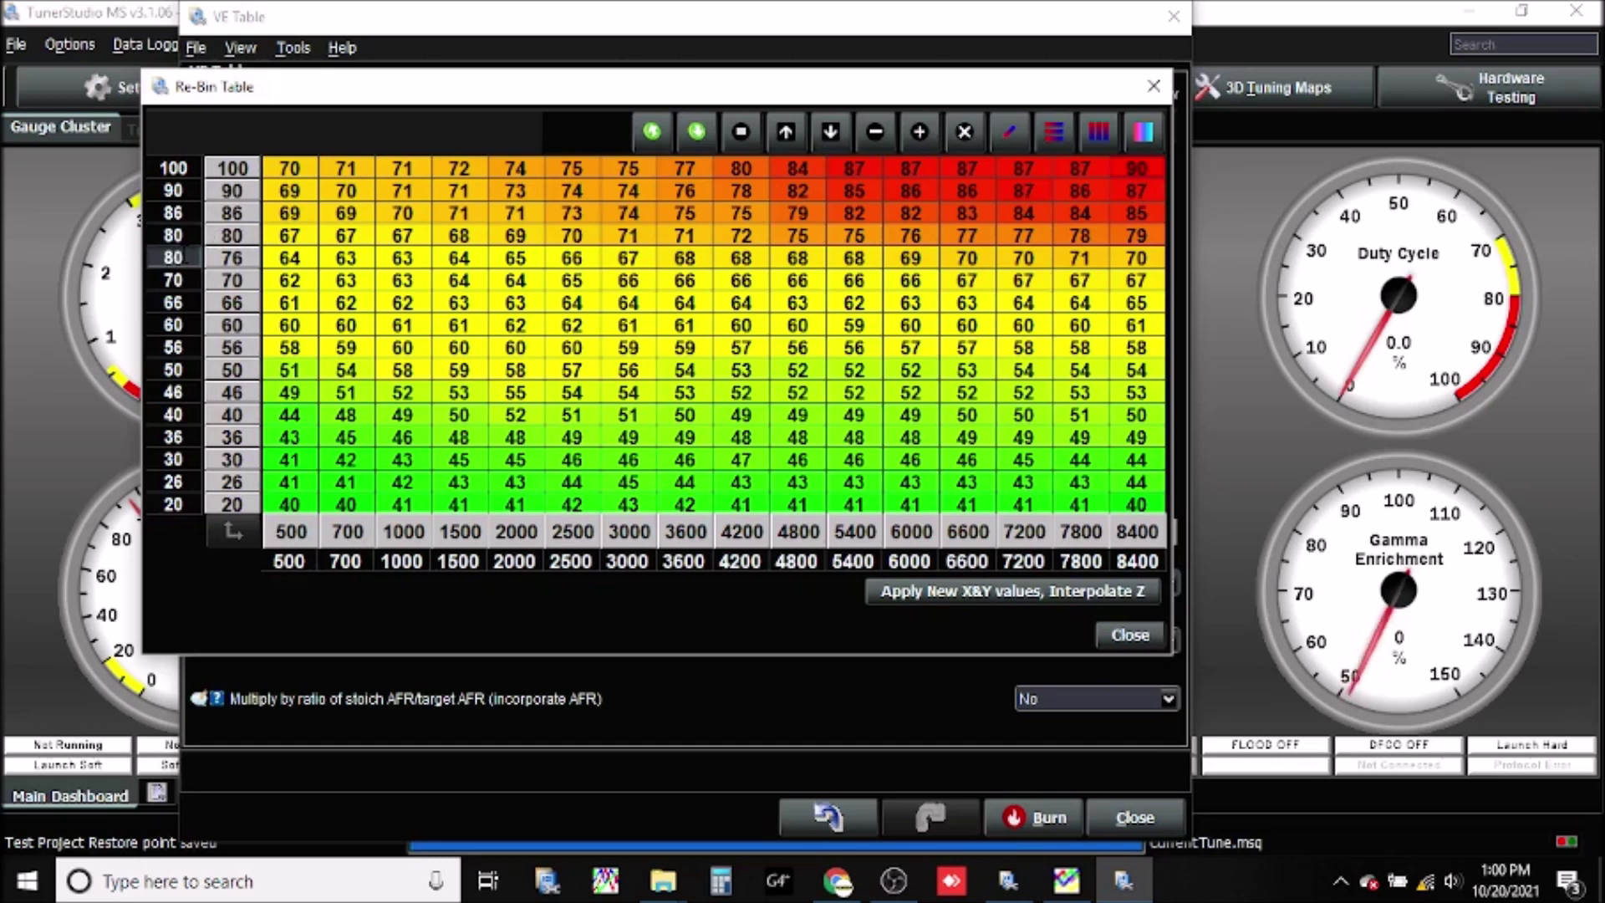
key(Up)
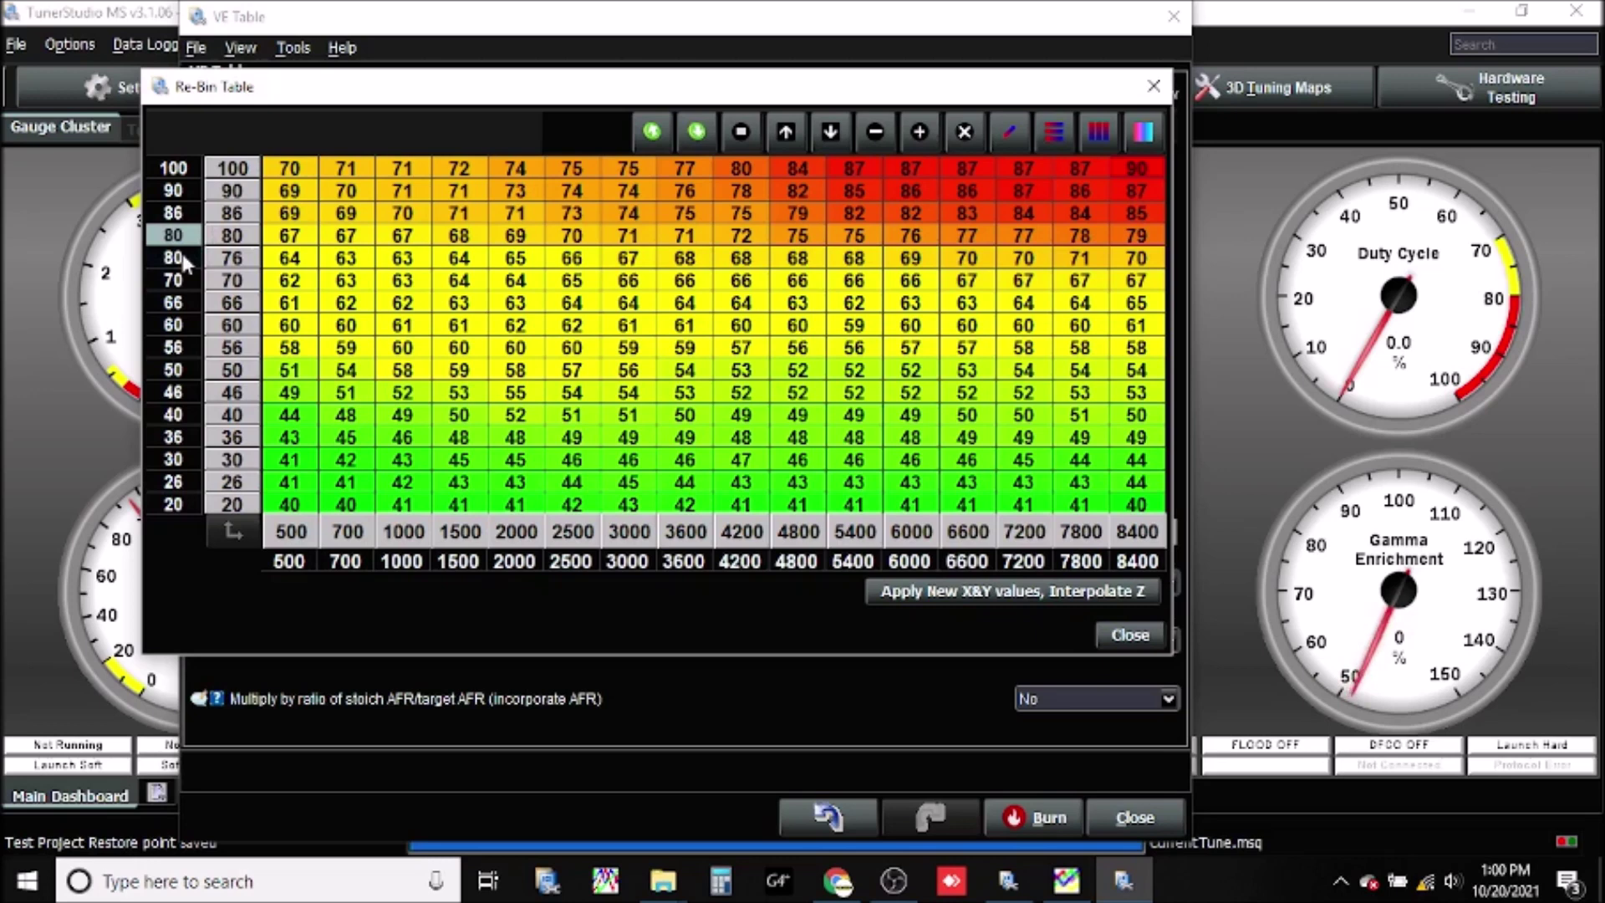
text(100)
key(Up)
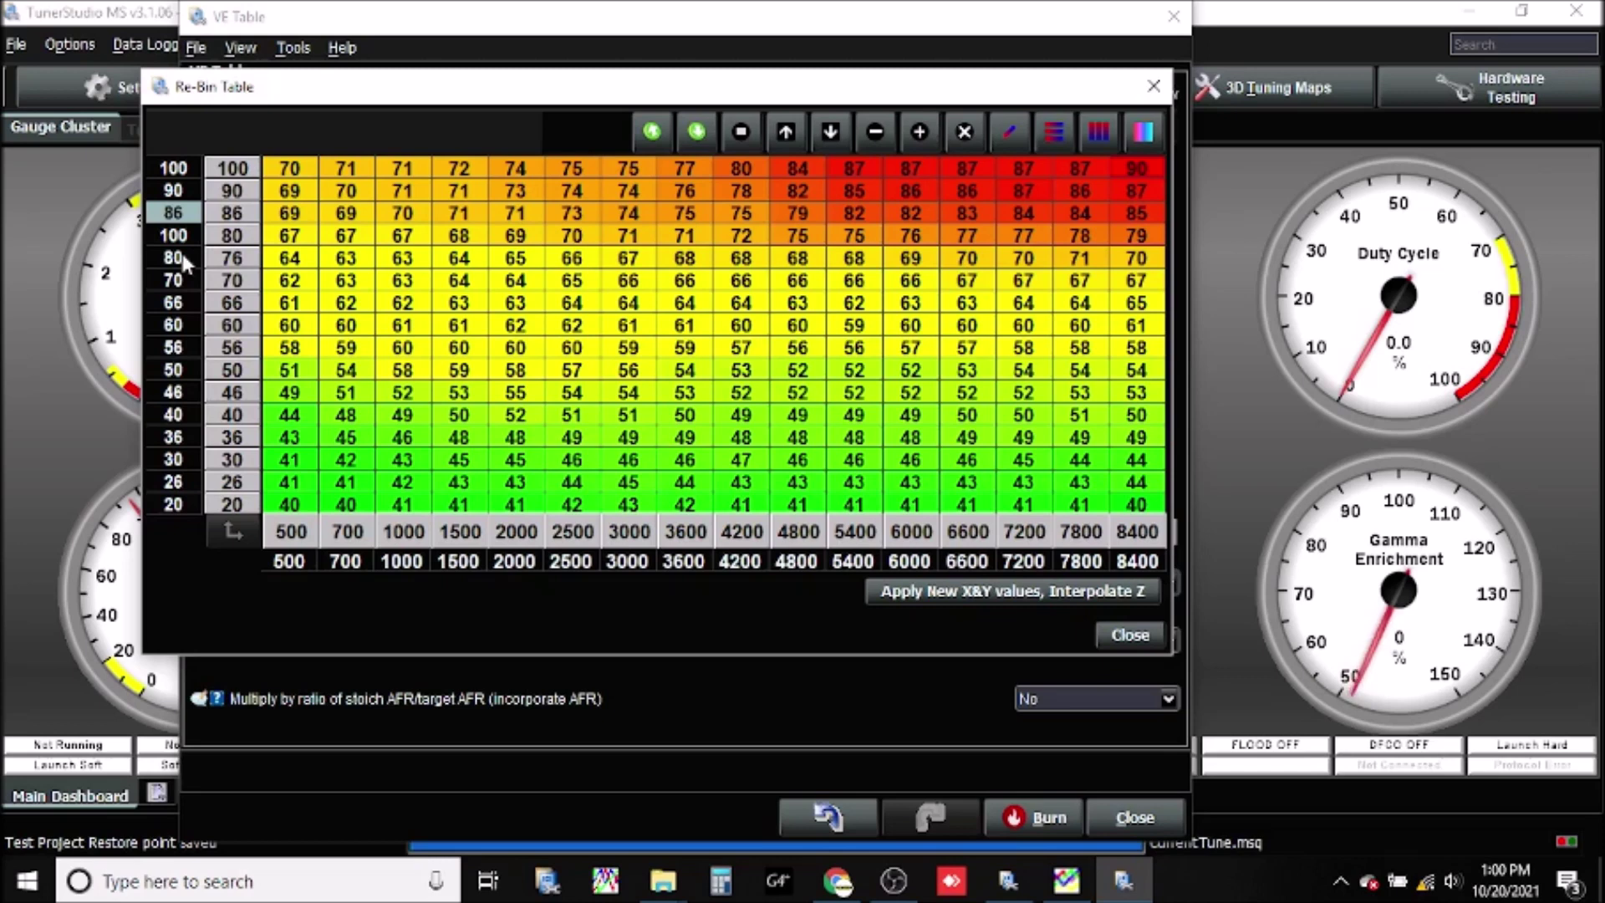
text(120)
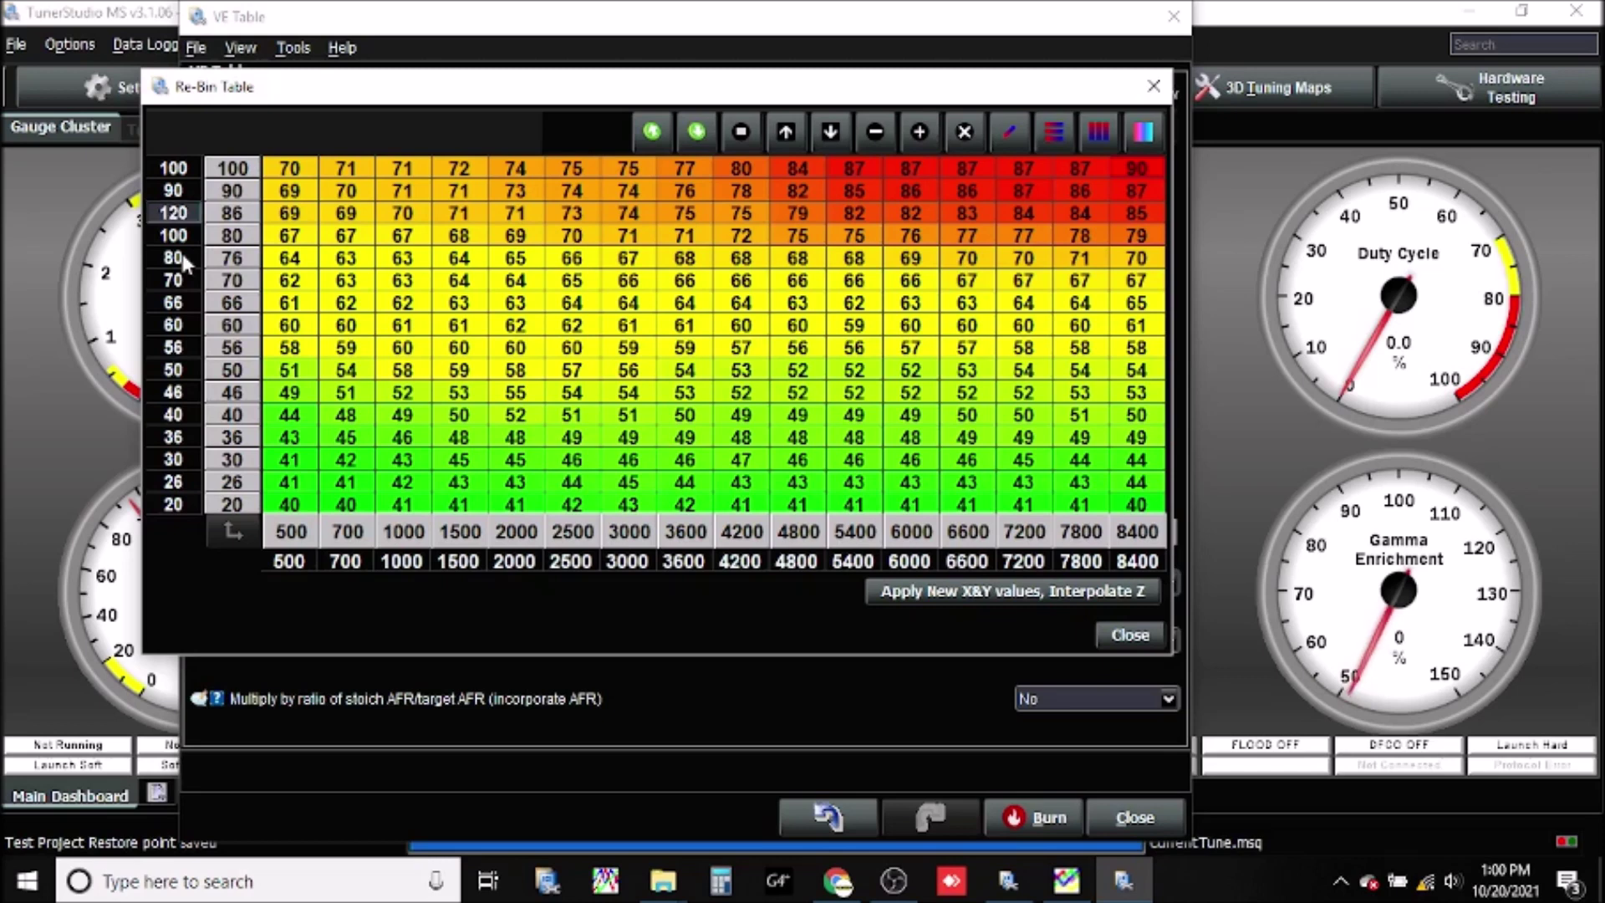
key(Up)
text(140)
key(Up)
text(170)
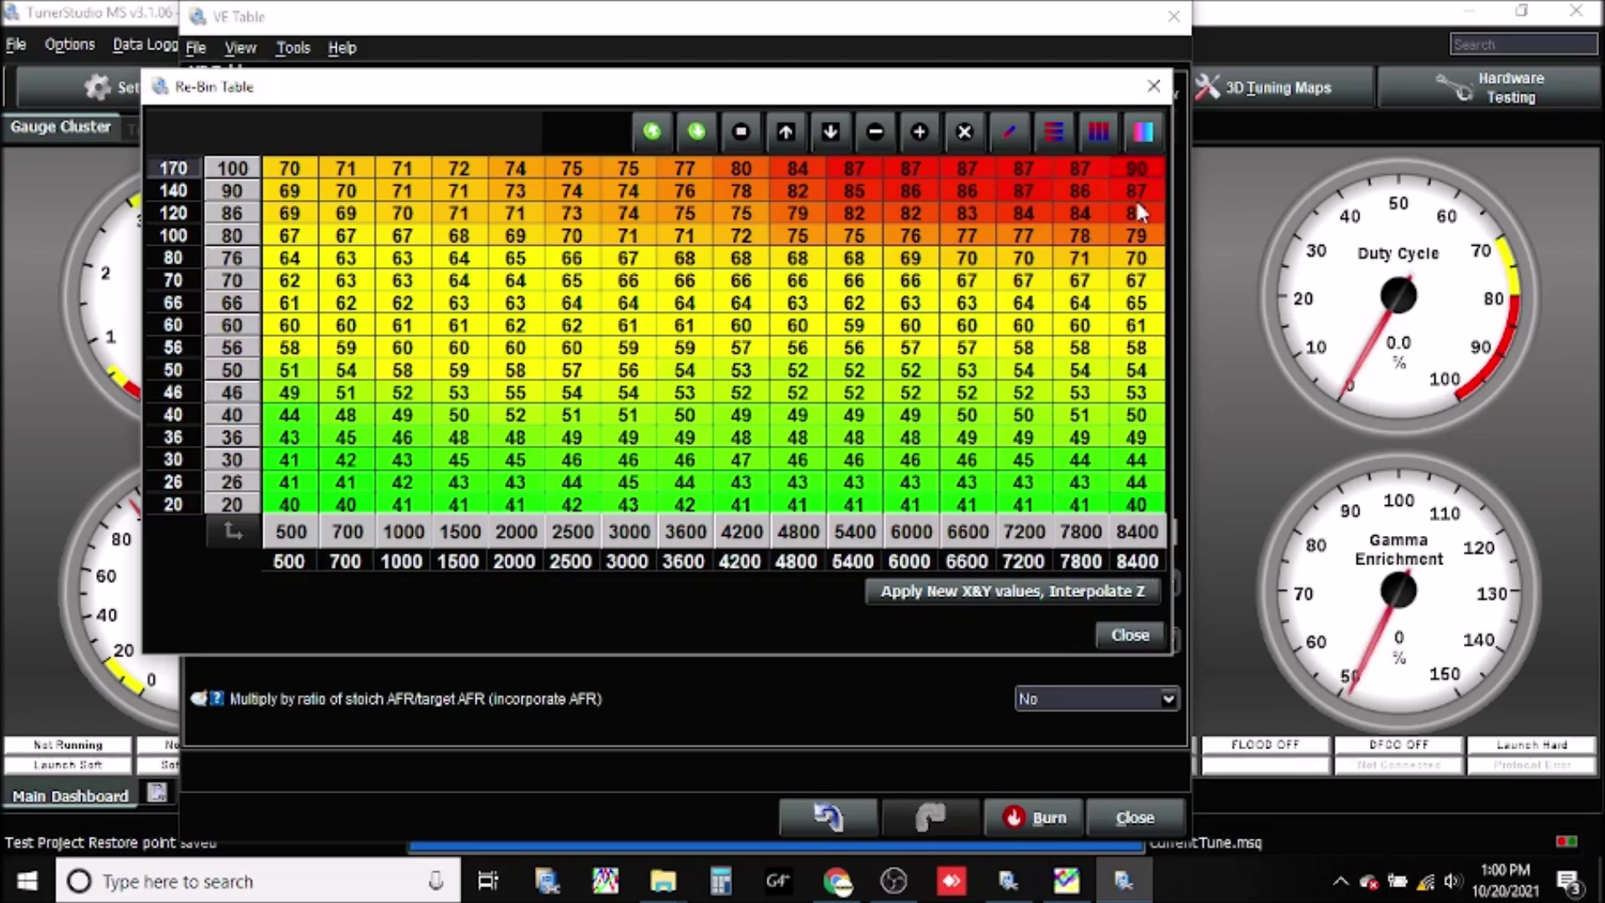
Replace the 7800 and 8400 RPM bins with 8500 and 10000, then select all VE cells
drag(797, 168, 1120, 171)
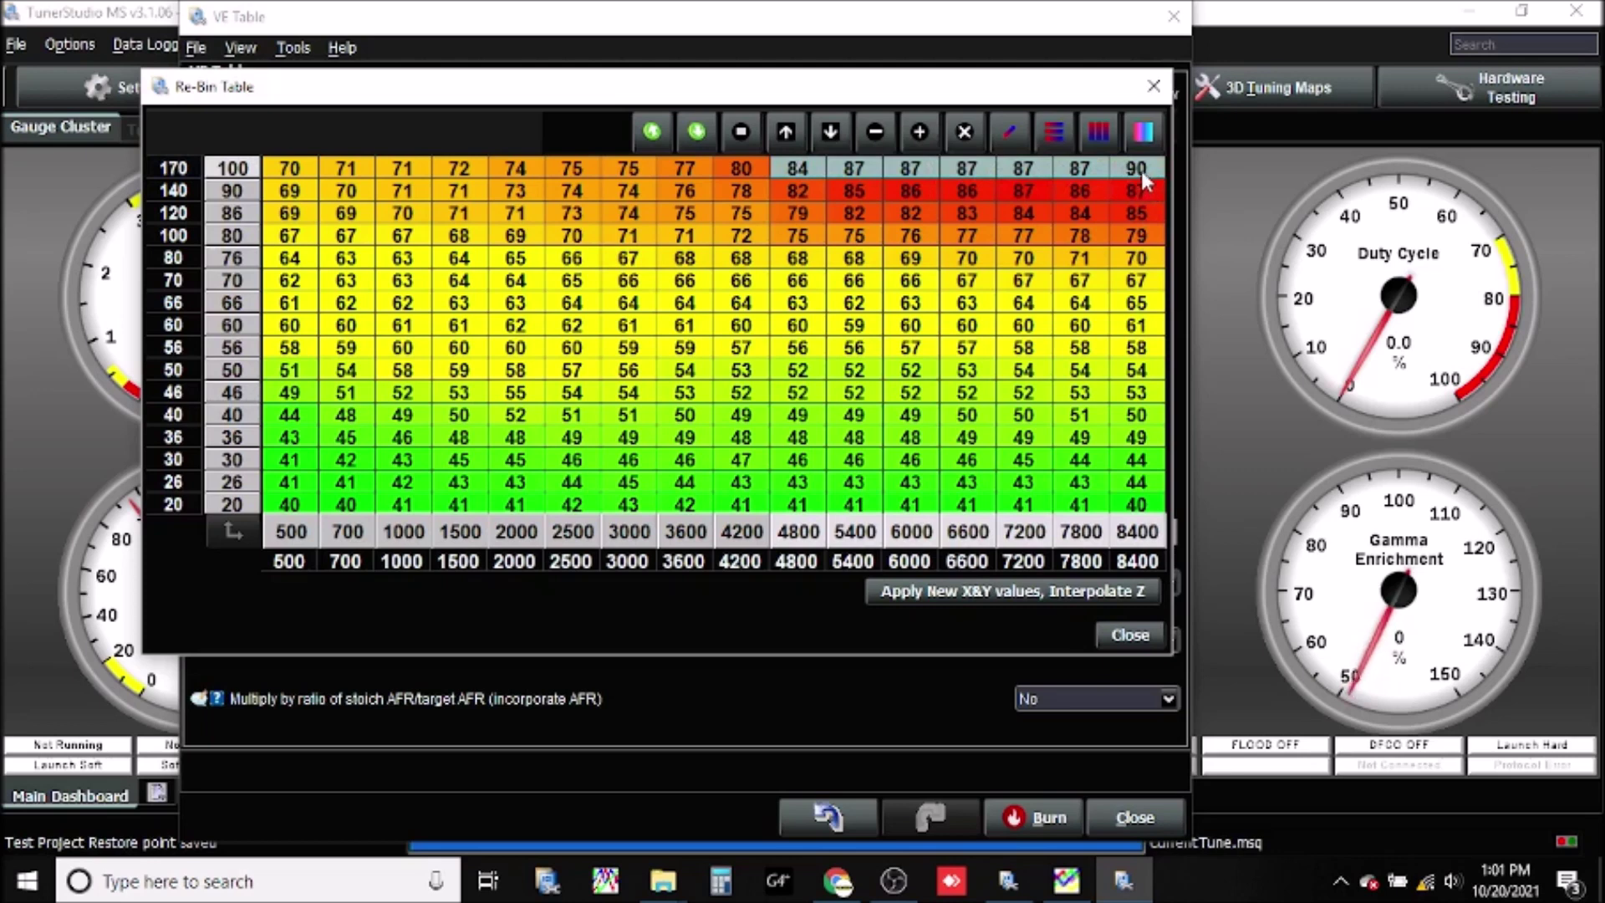
drag(1141, 170, 1158, 499)
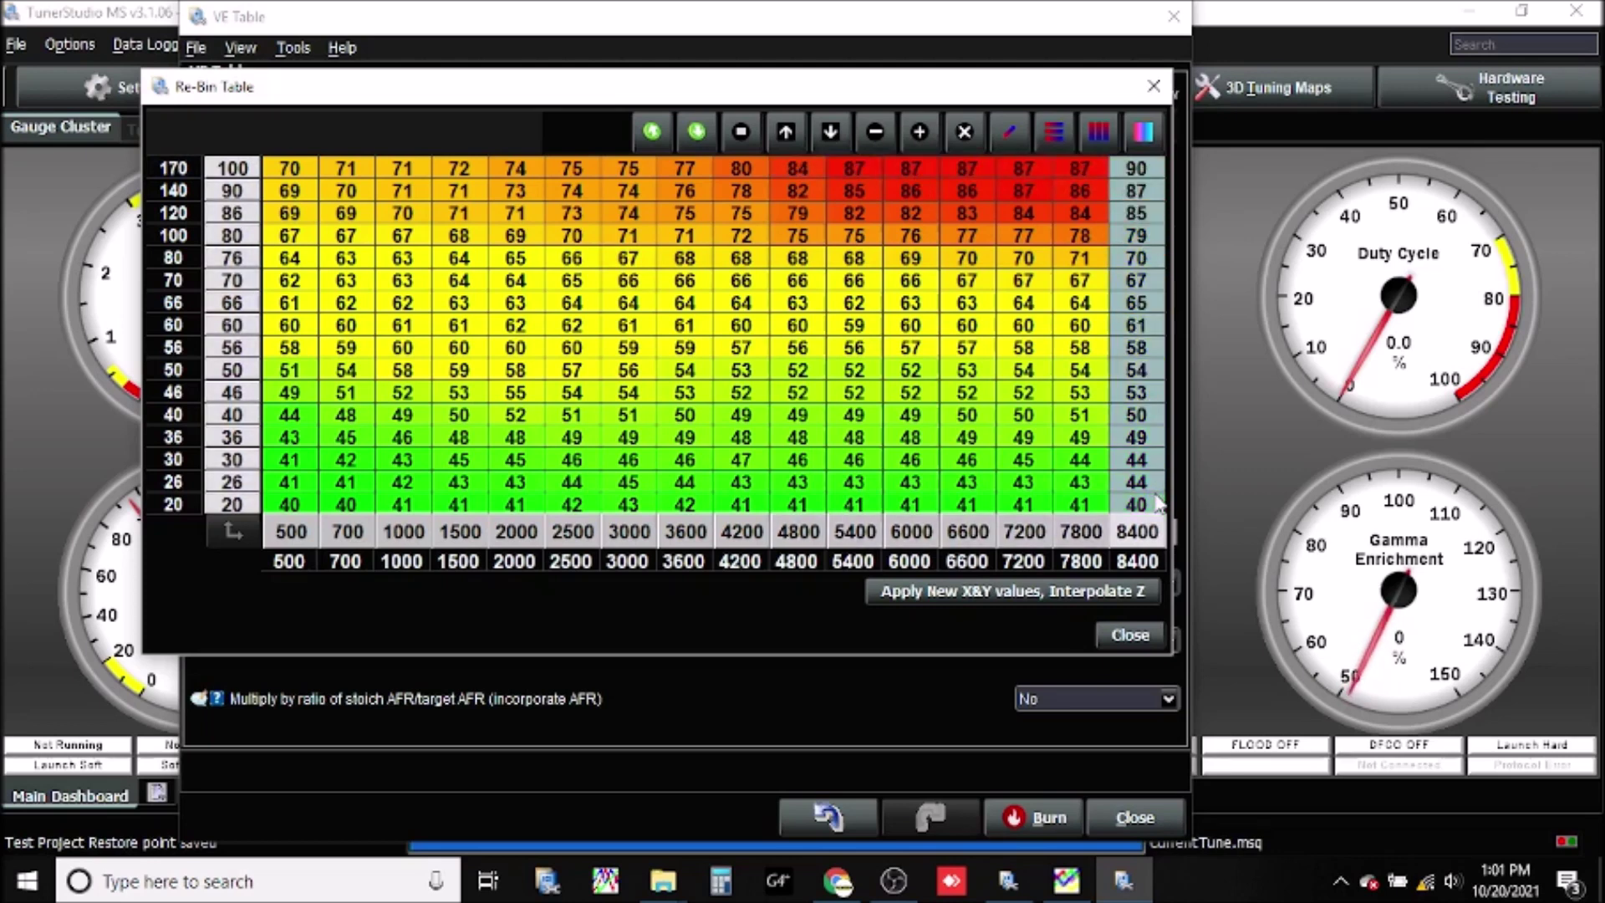
click(1093, 567)
text(850)
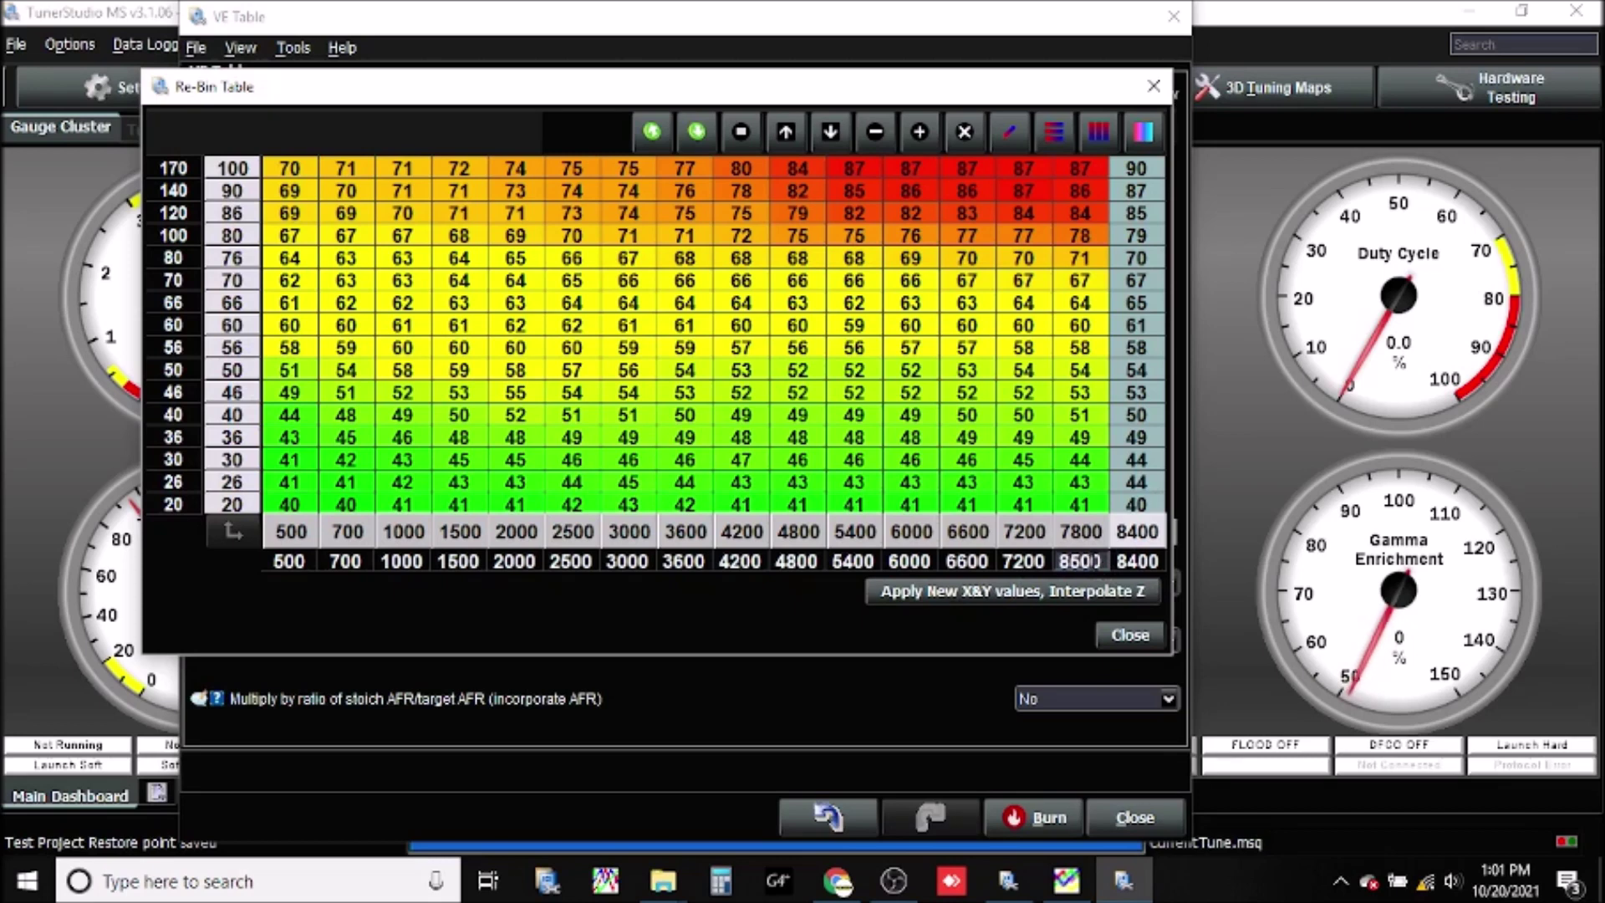
text(0)
click(1142, 560)
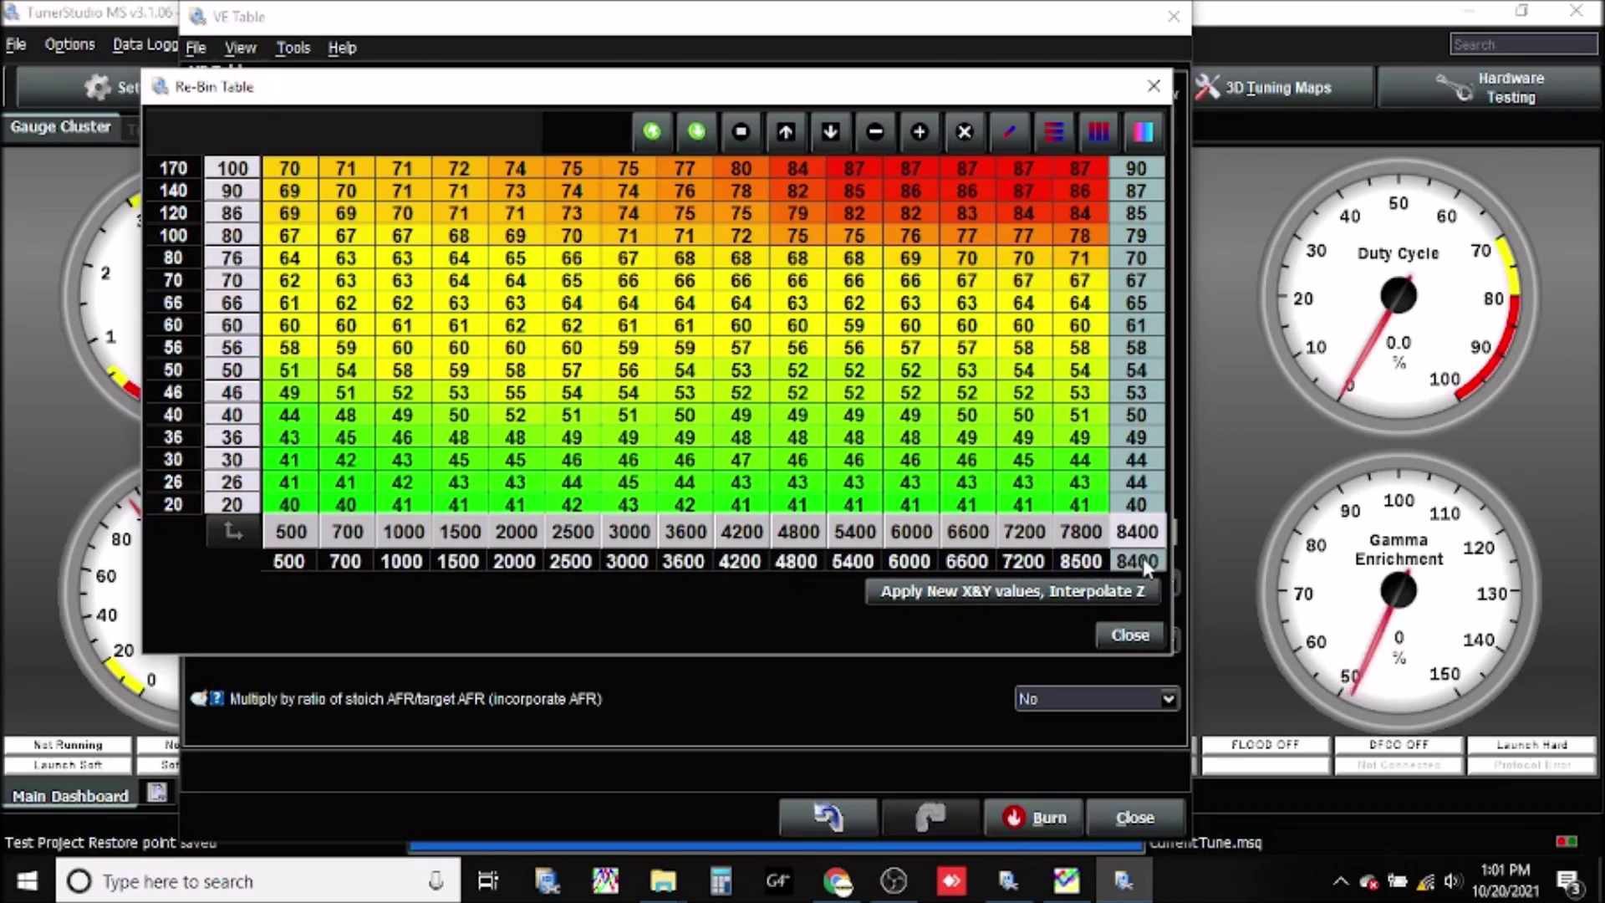
text(10000)
click(1128, 418)
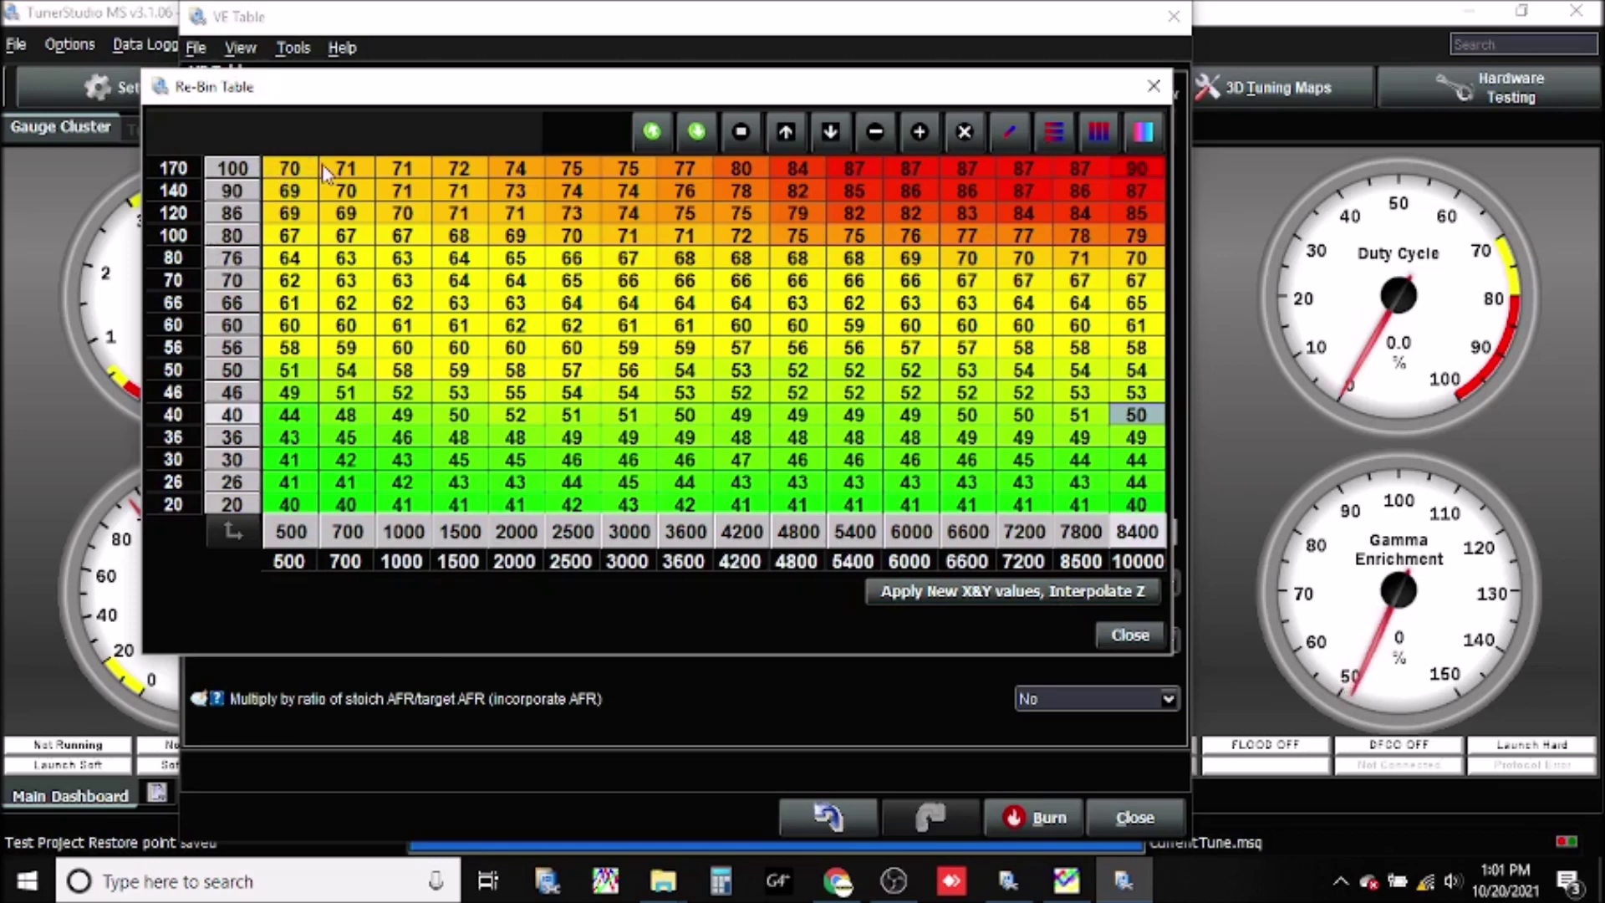
drag(301, 170, 1128, 510)
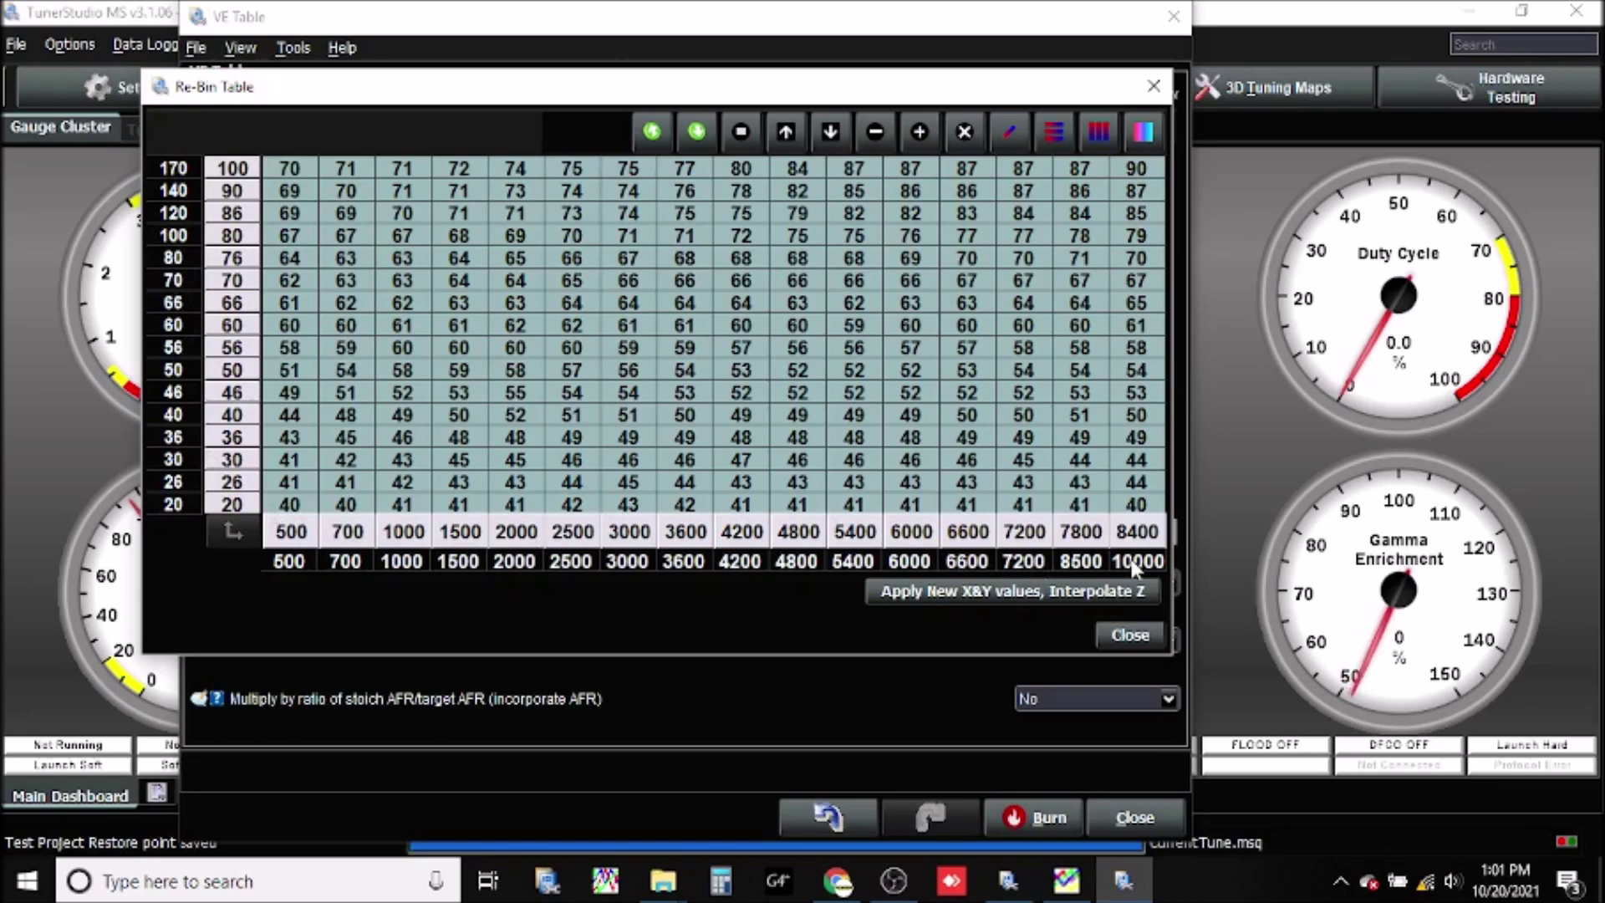
Clear the cell selection and apply the new X and Y bins with interpolated Z values
click(458, 236)
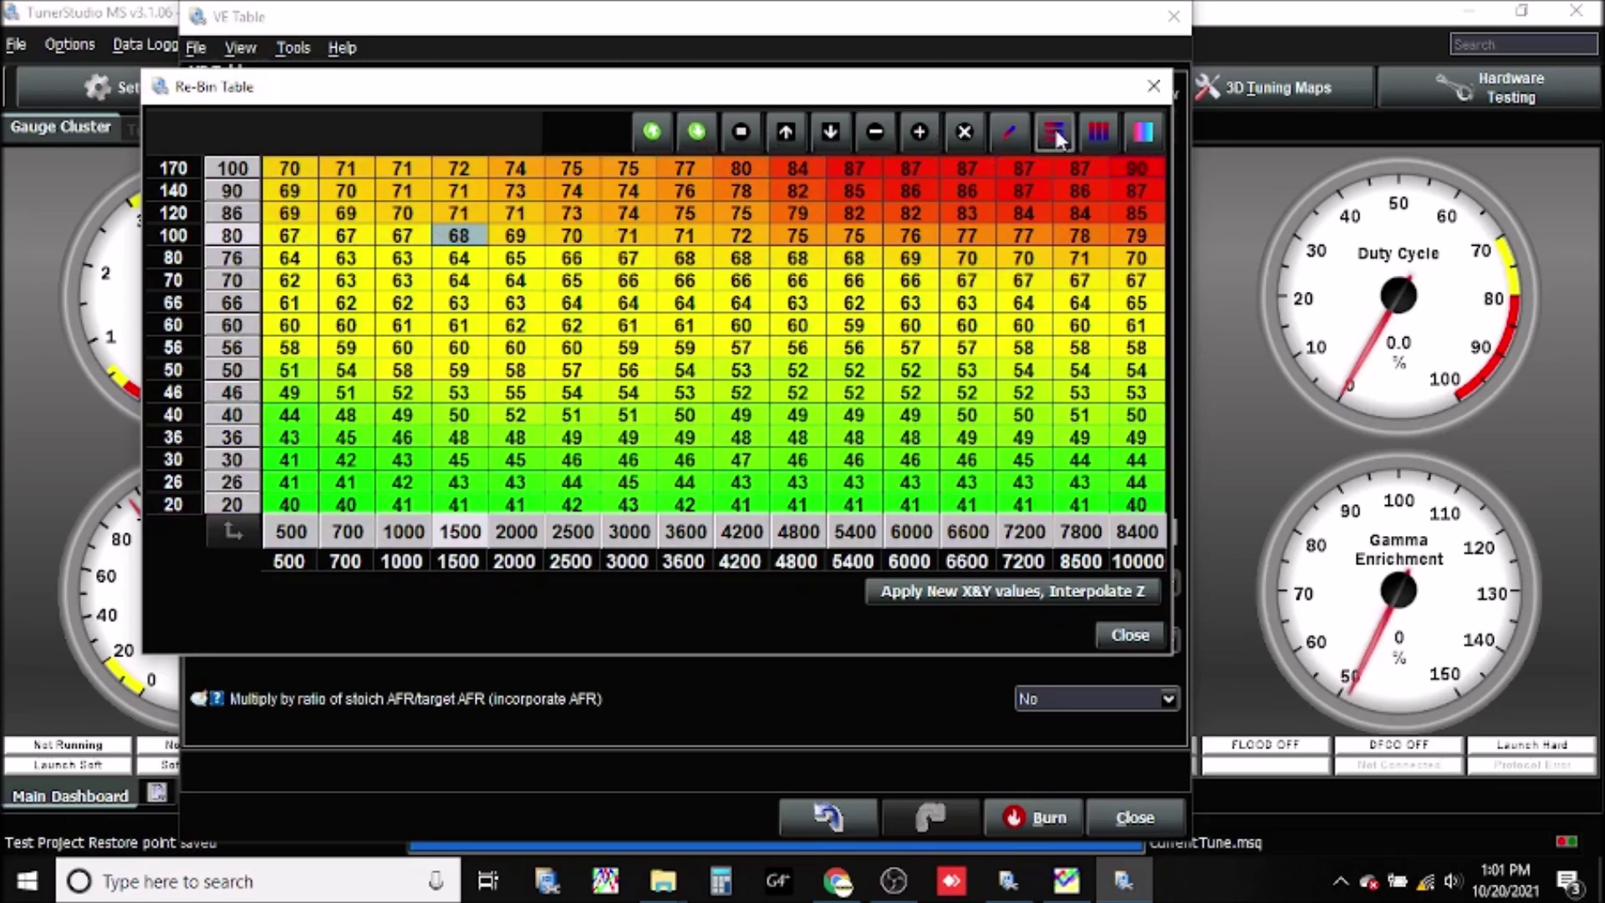
drag(289, 238, 1058, 504)
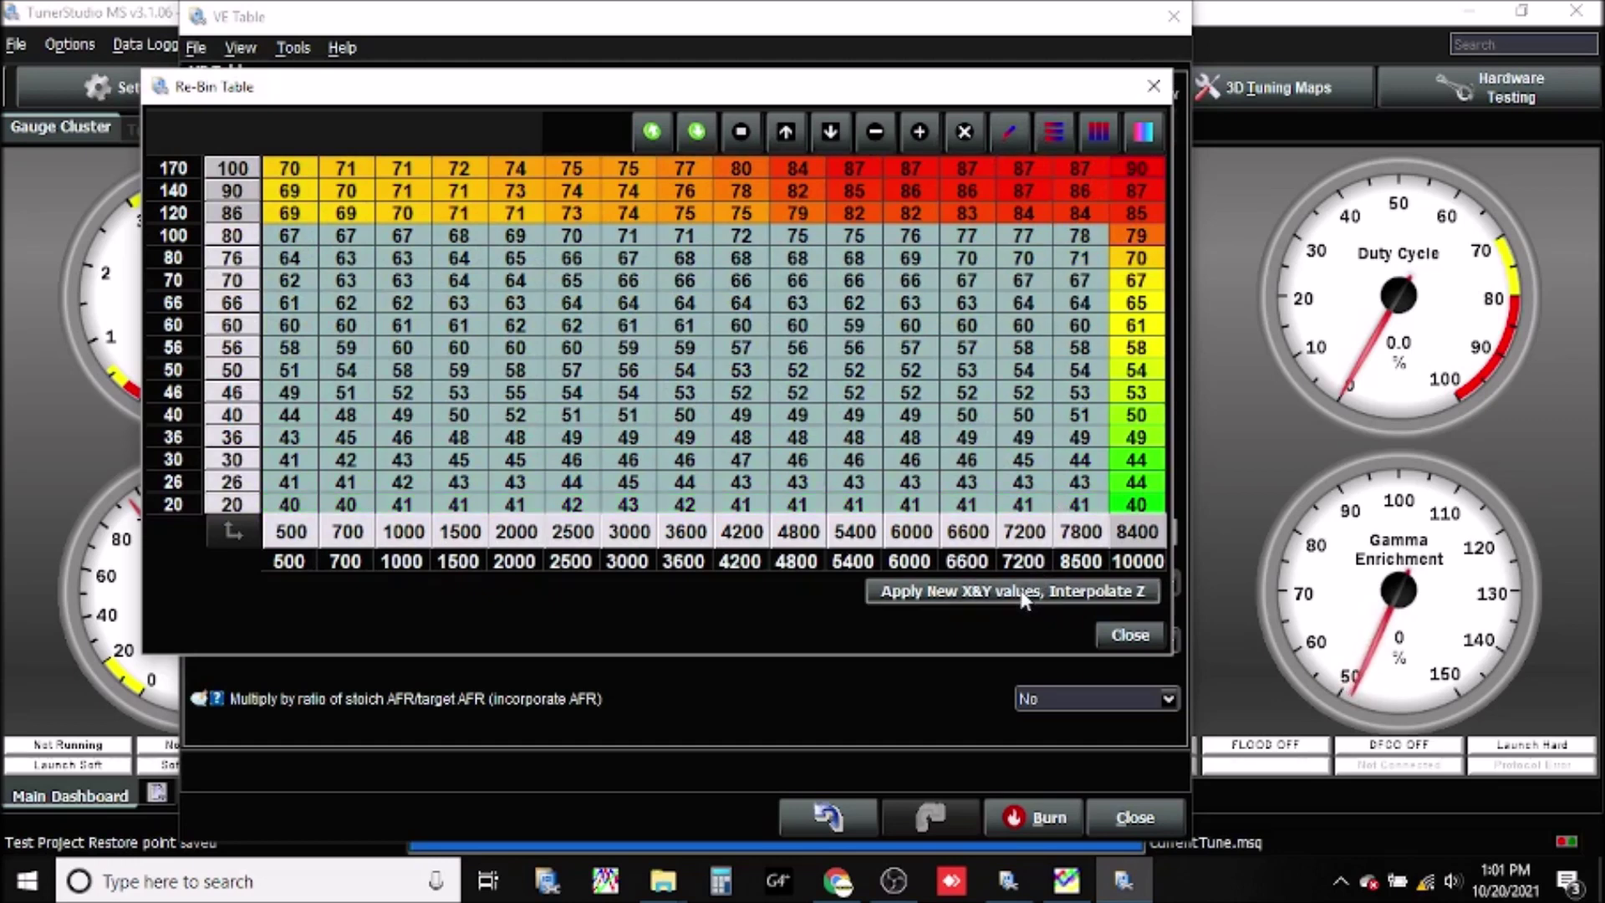
click(1135, 370)
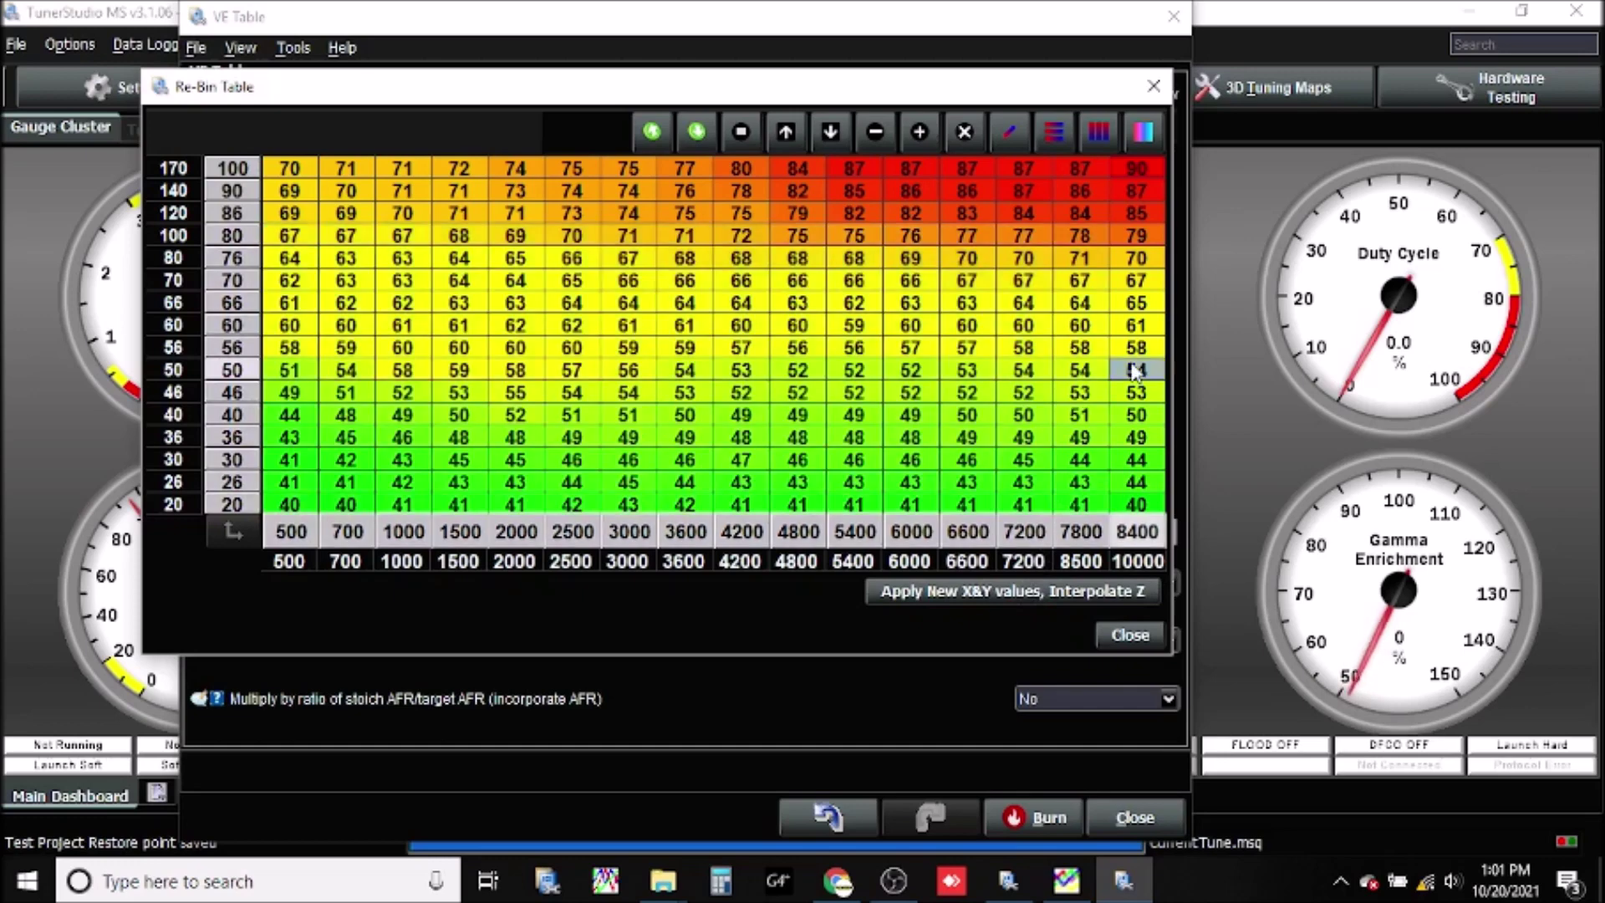
click(1050, 590)
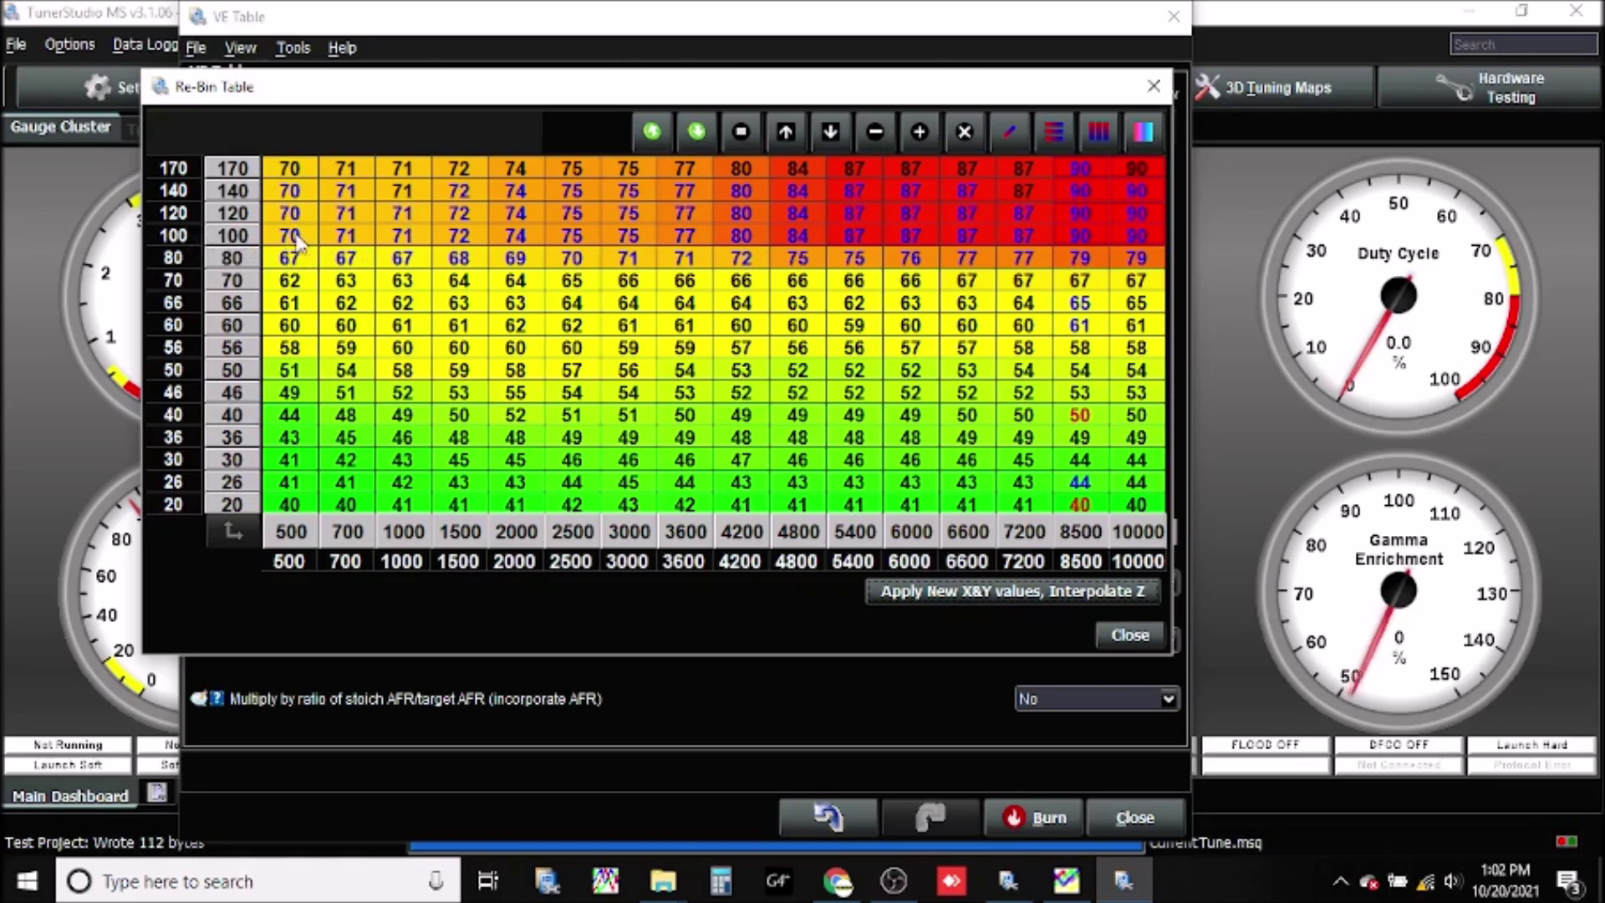
drag(302, 240, 1124, 244)
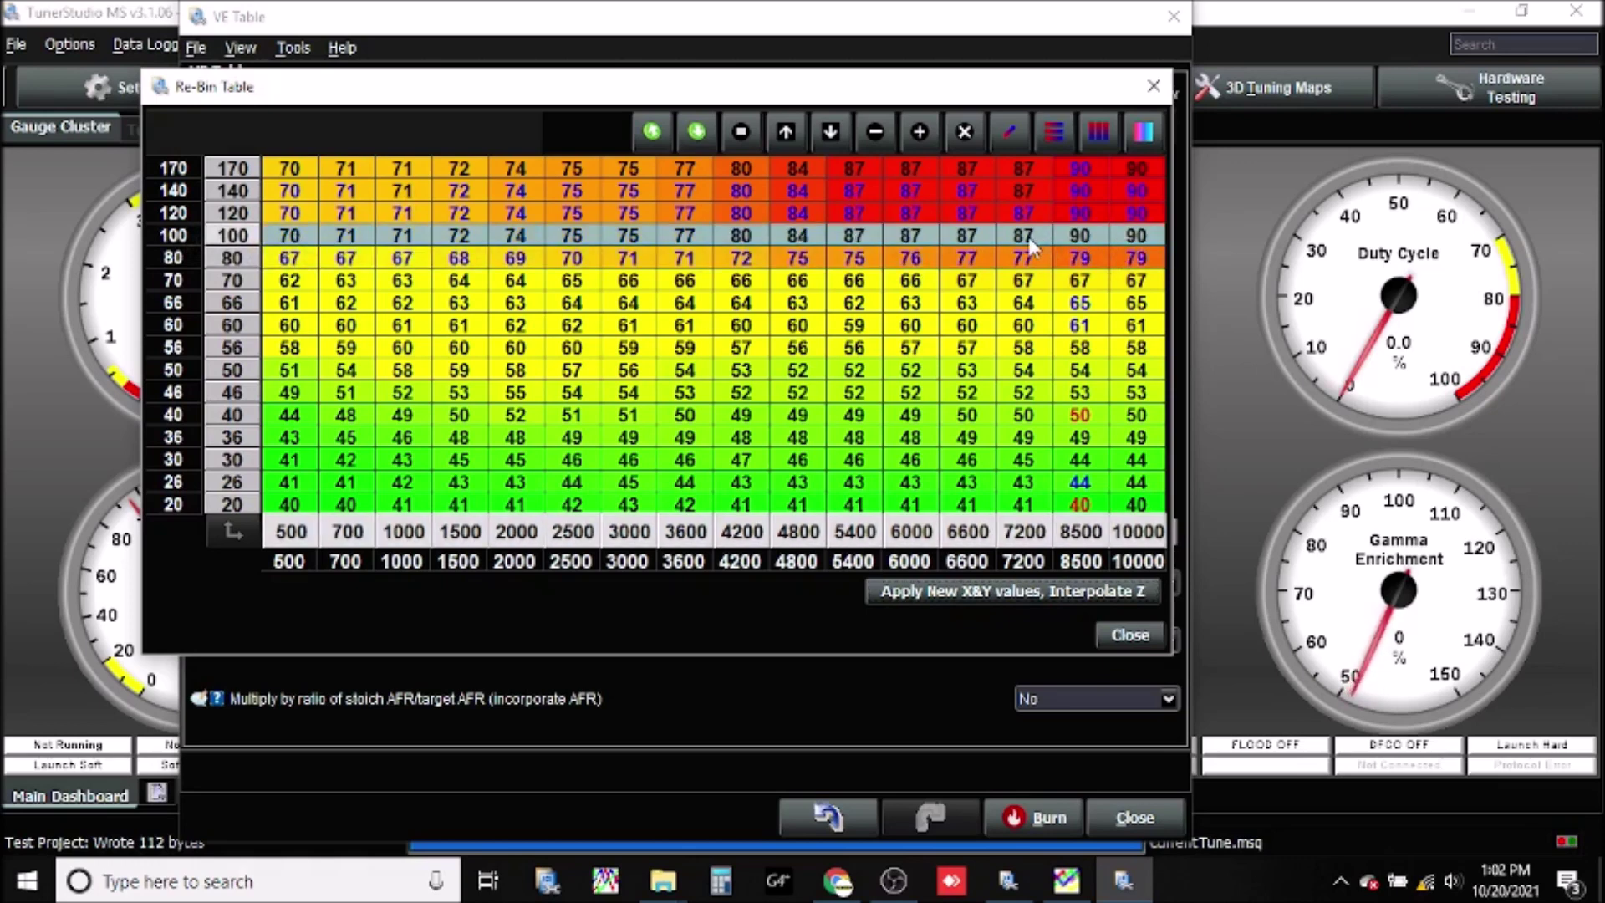
click(1083, 240)
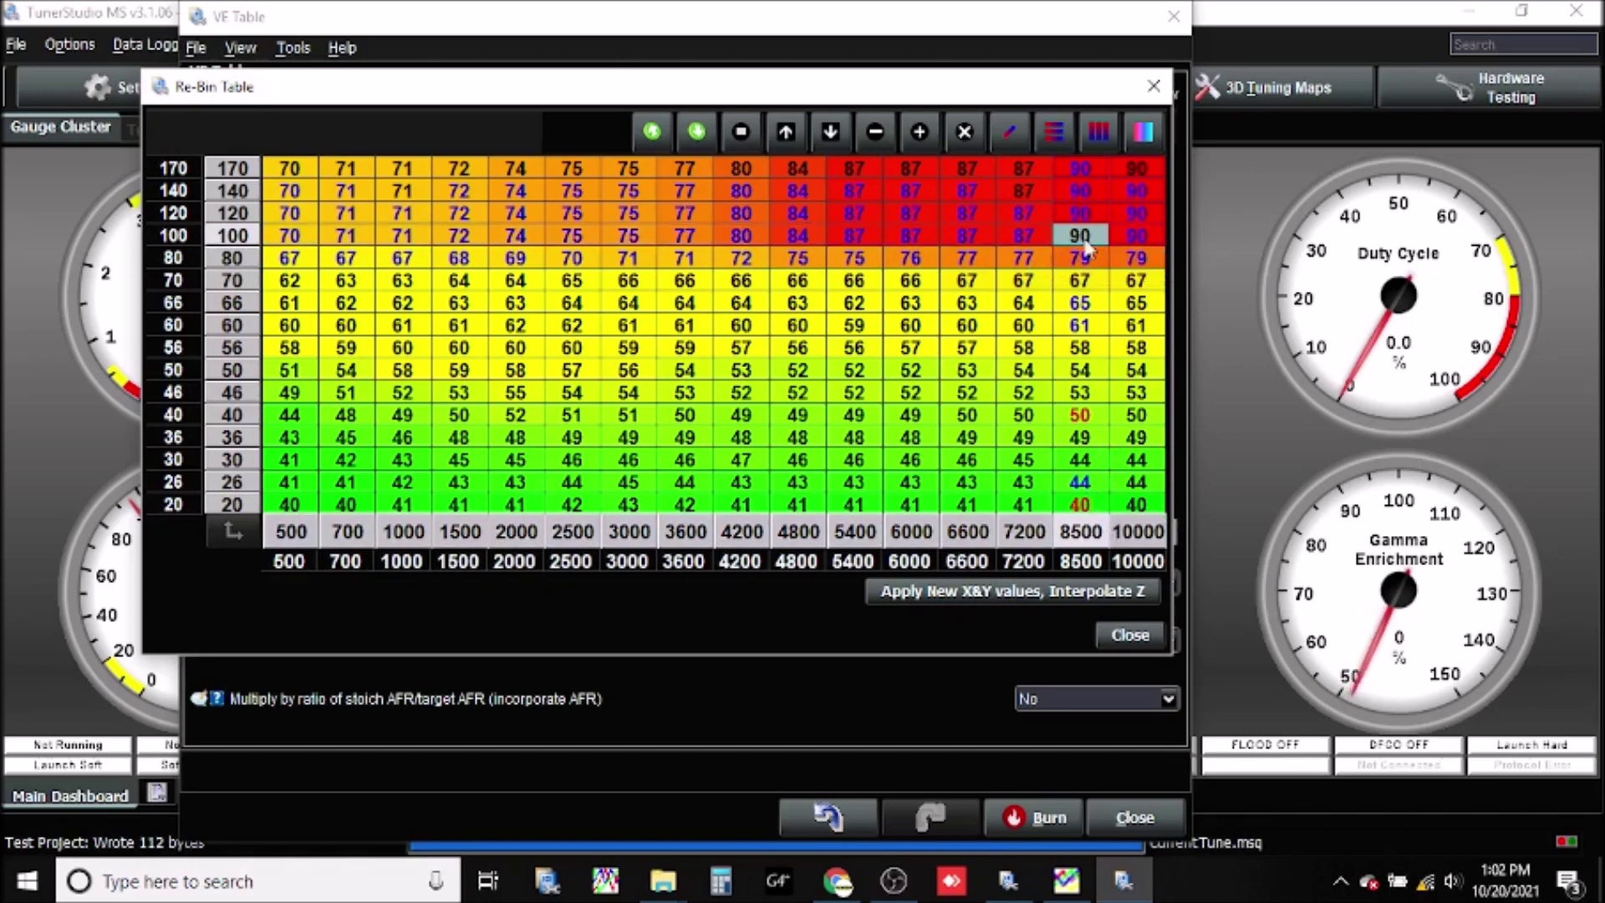
click(1080, 506)
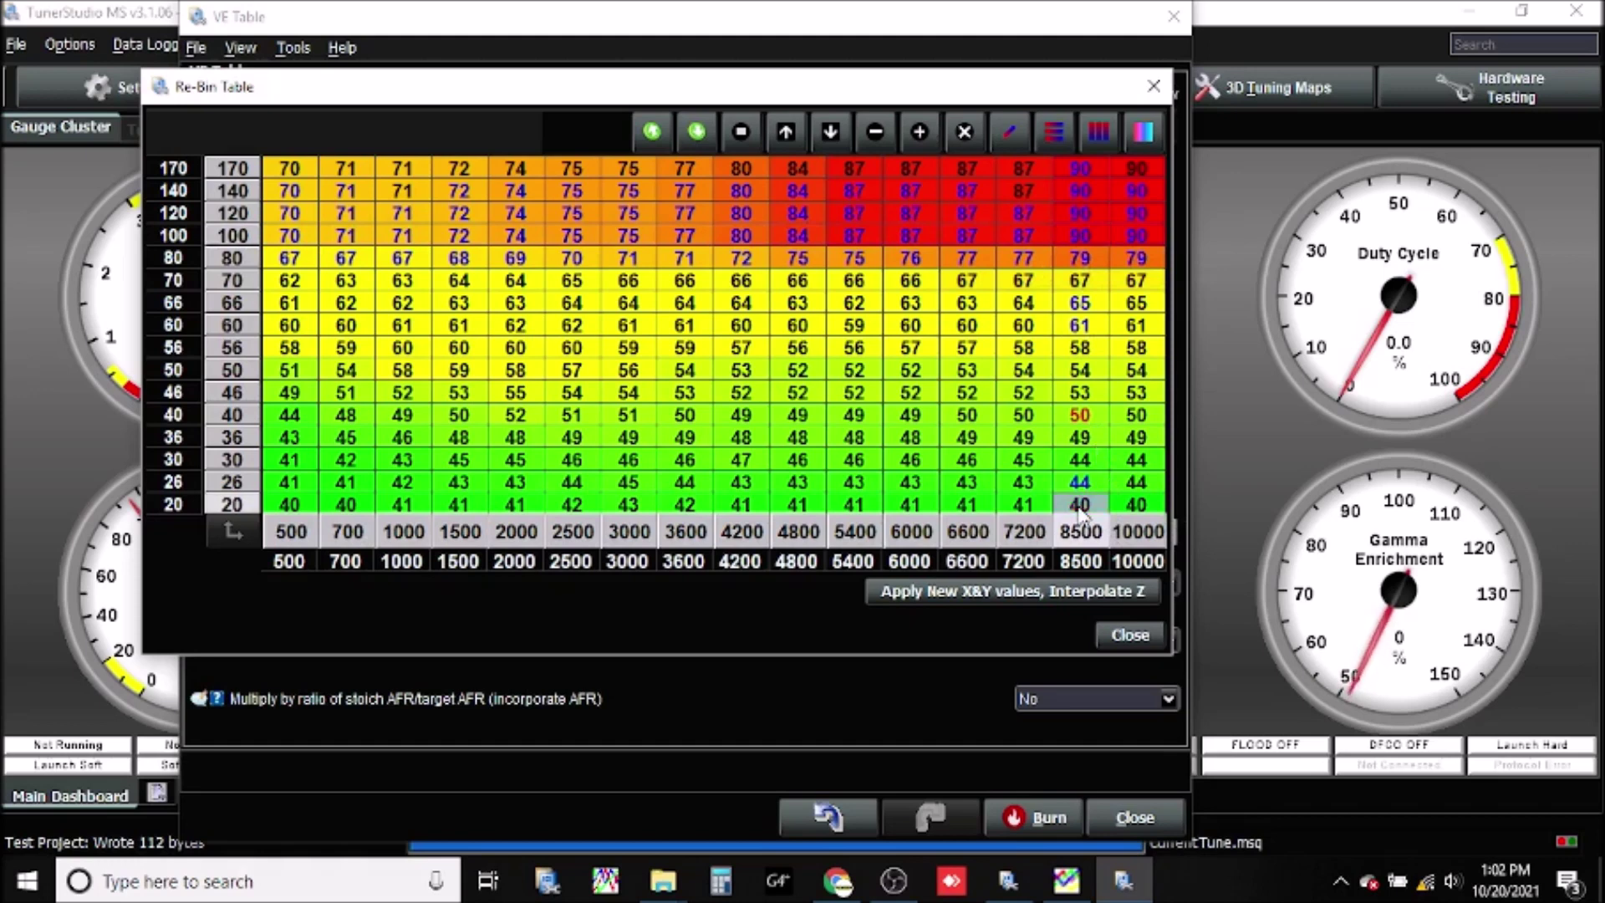
drag(1077, 507, 1130, 259)
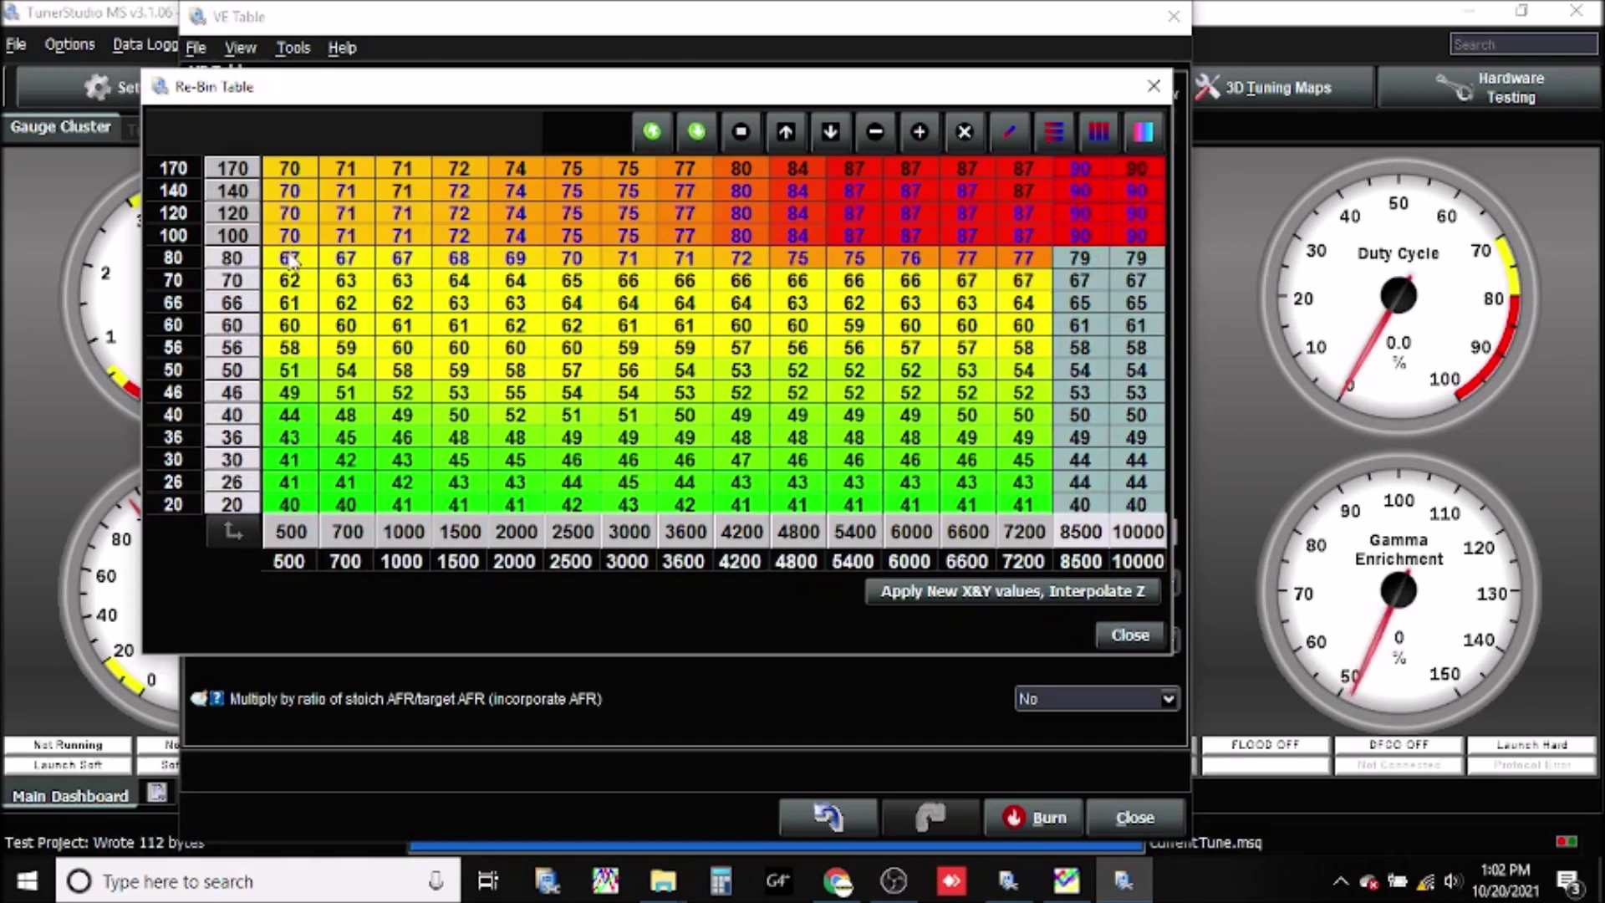
drag(288, 258, 1130, 173)
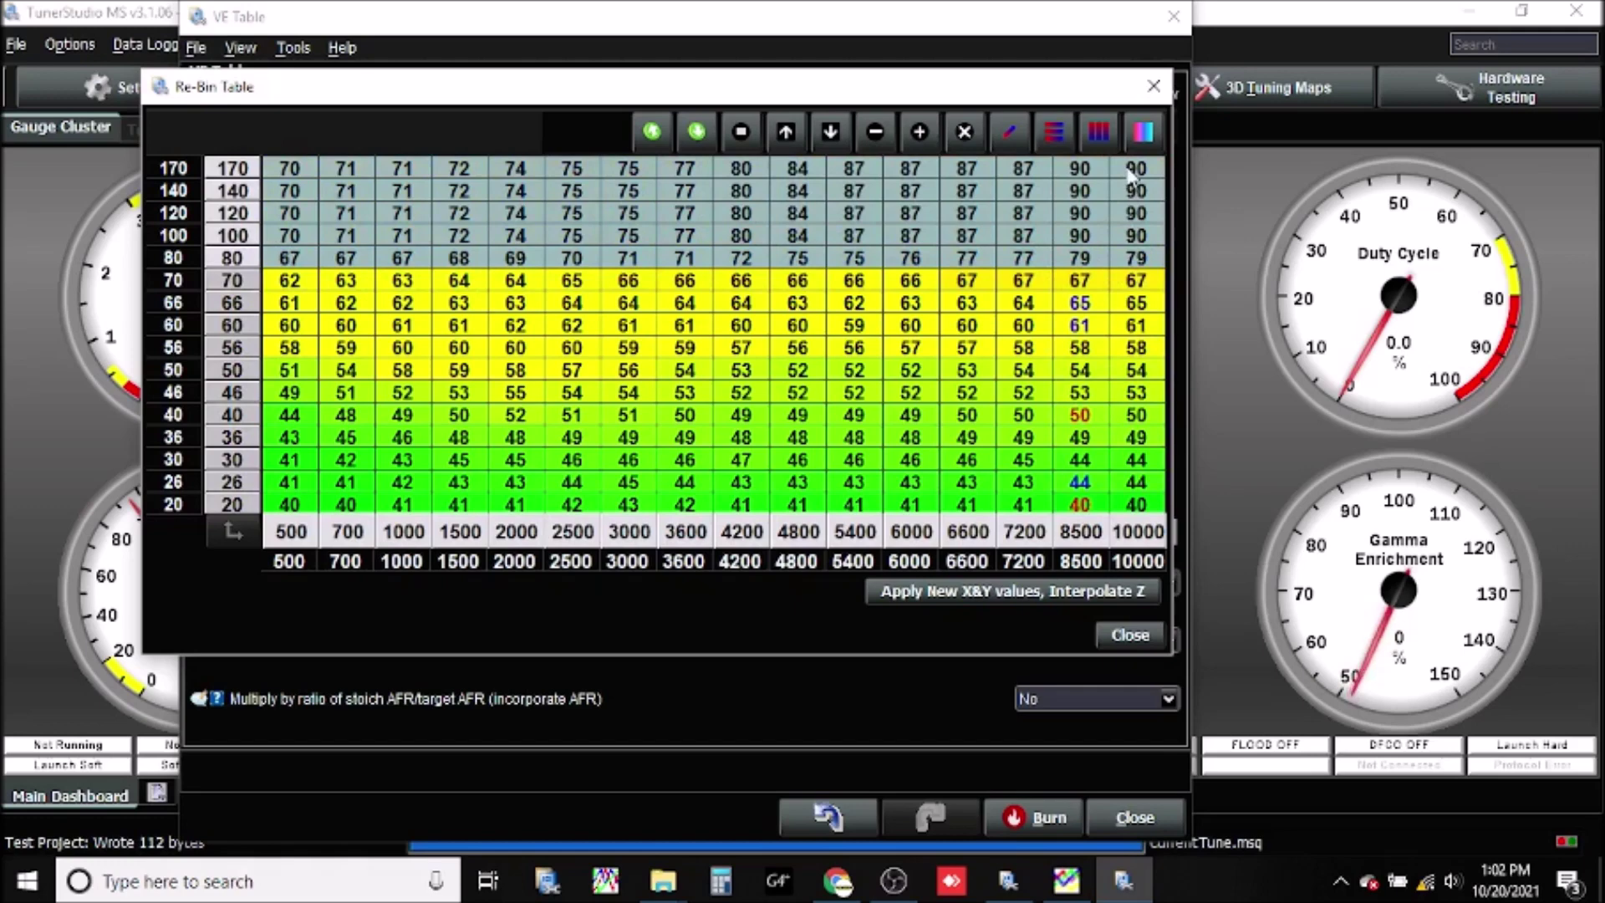
click(995, 192)
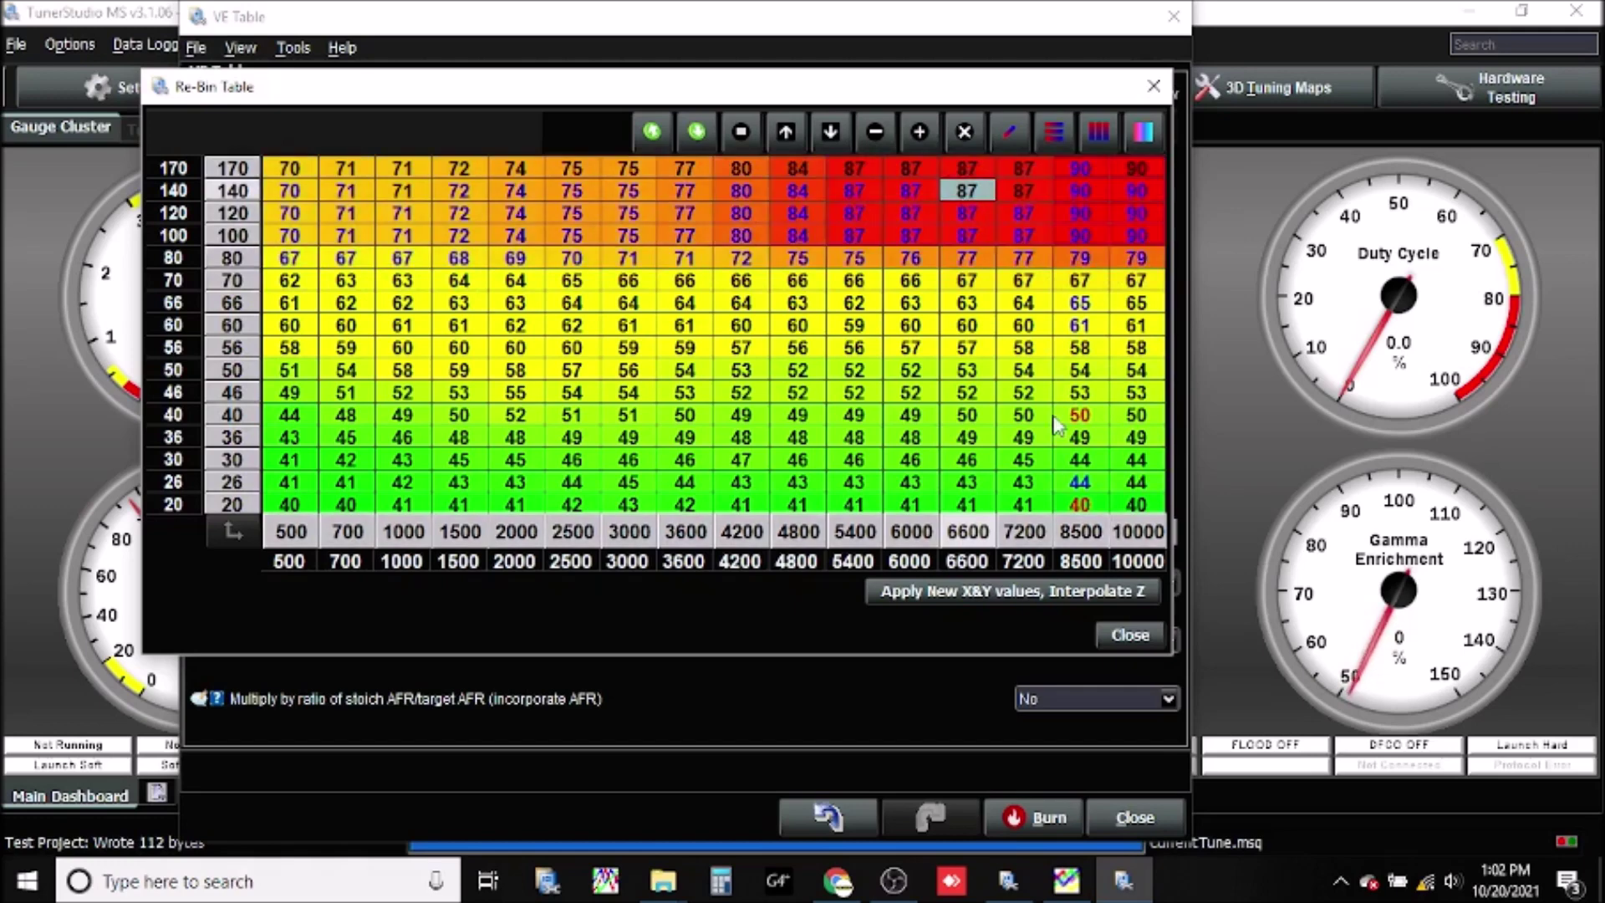
click(1133, 633)
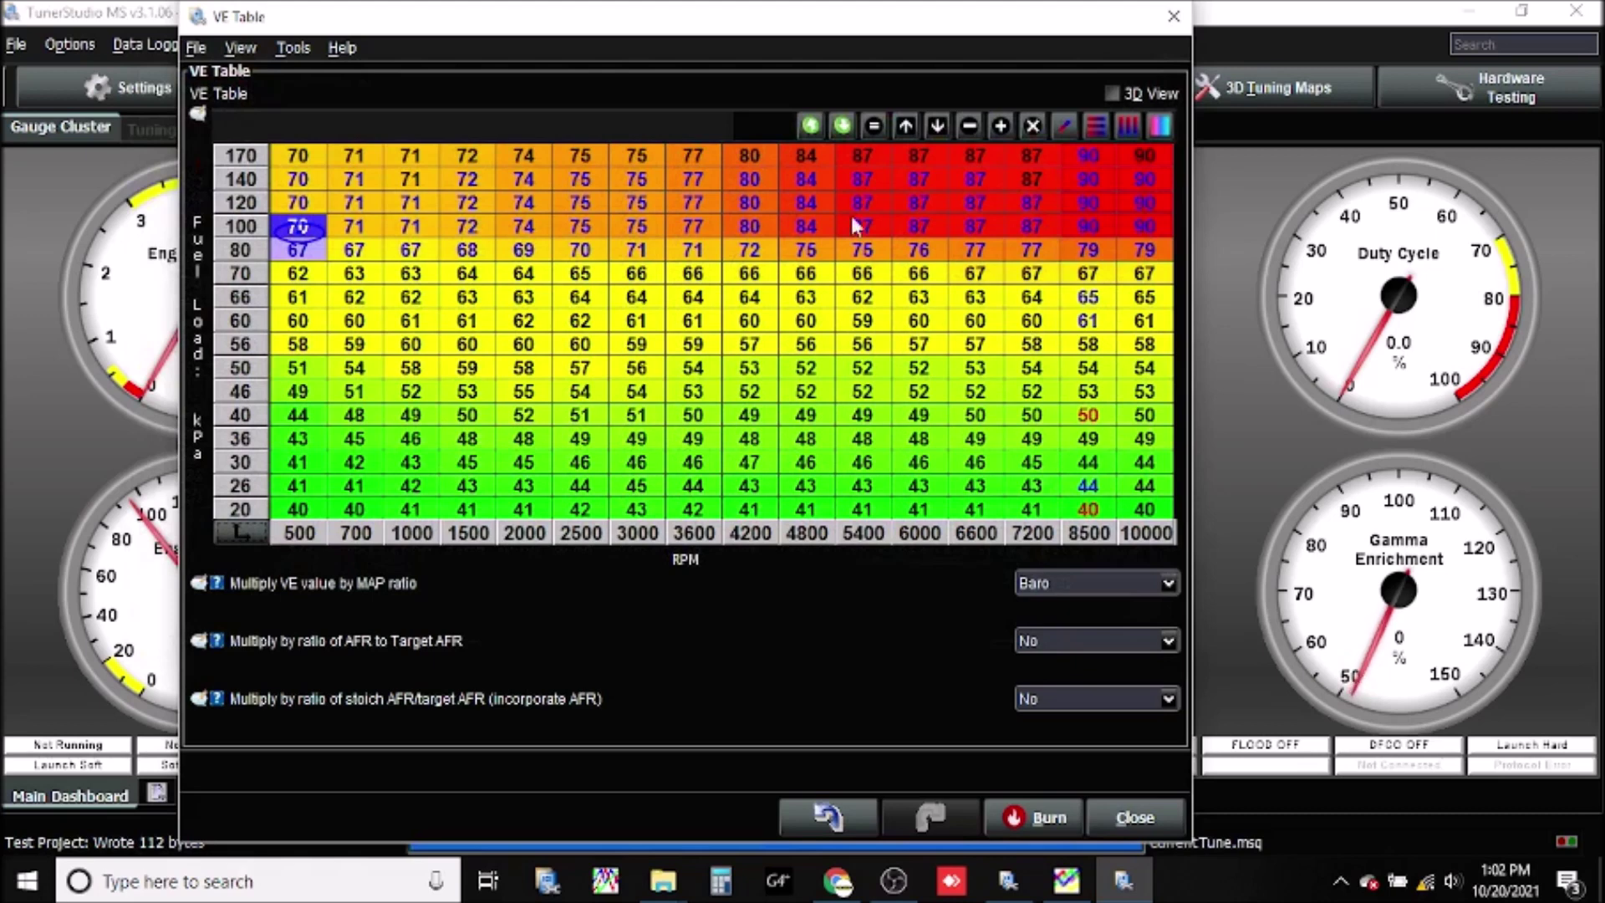
Review the rebinned VE values across the 170–140 kPa rows and 8500–10000 RPM columns
click(408, 225)
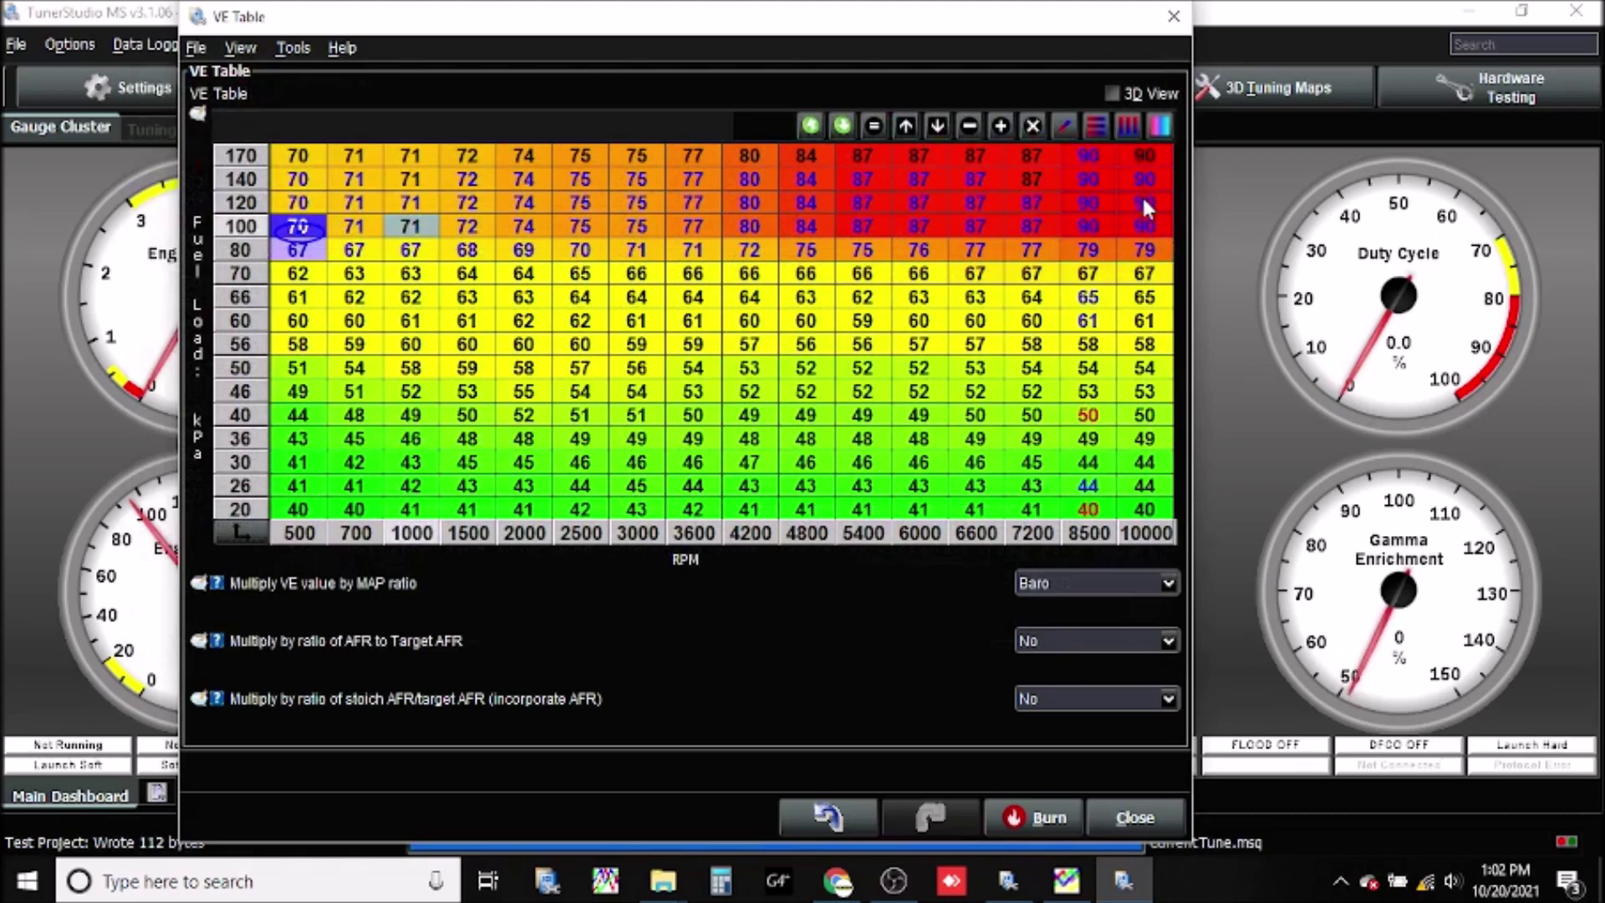
click(303, 165)
drag(303, 165, 1146, 197)
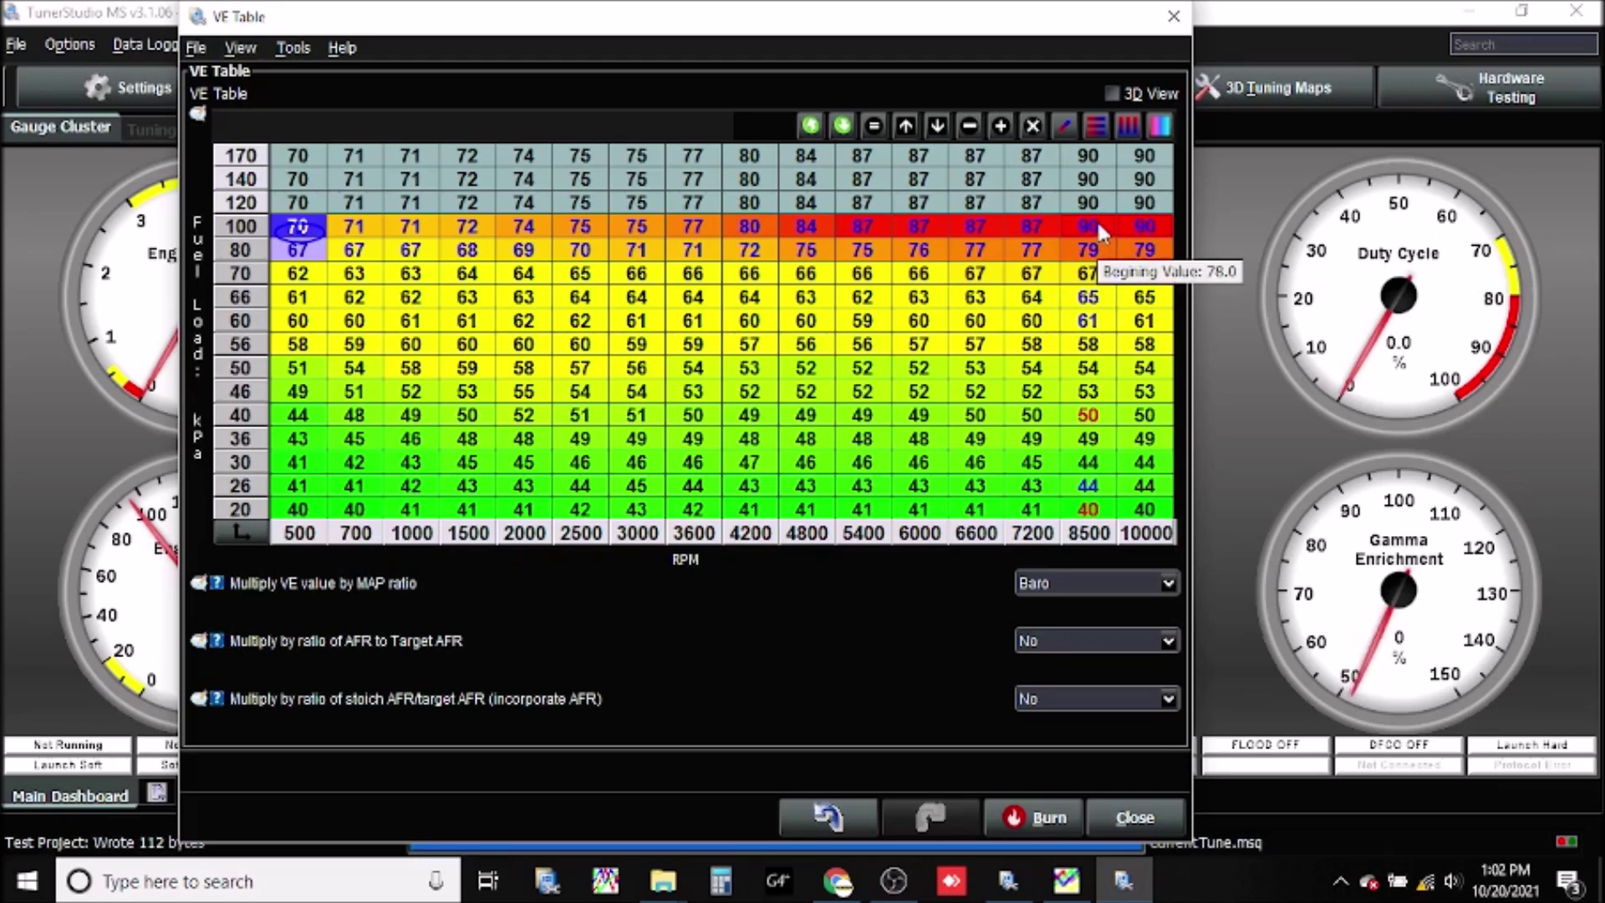
drag(1090, 226, 1147, 512)
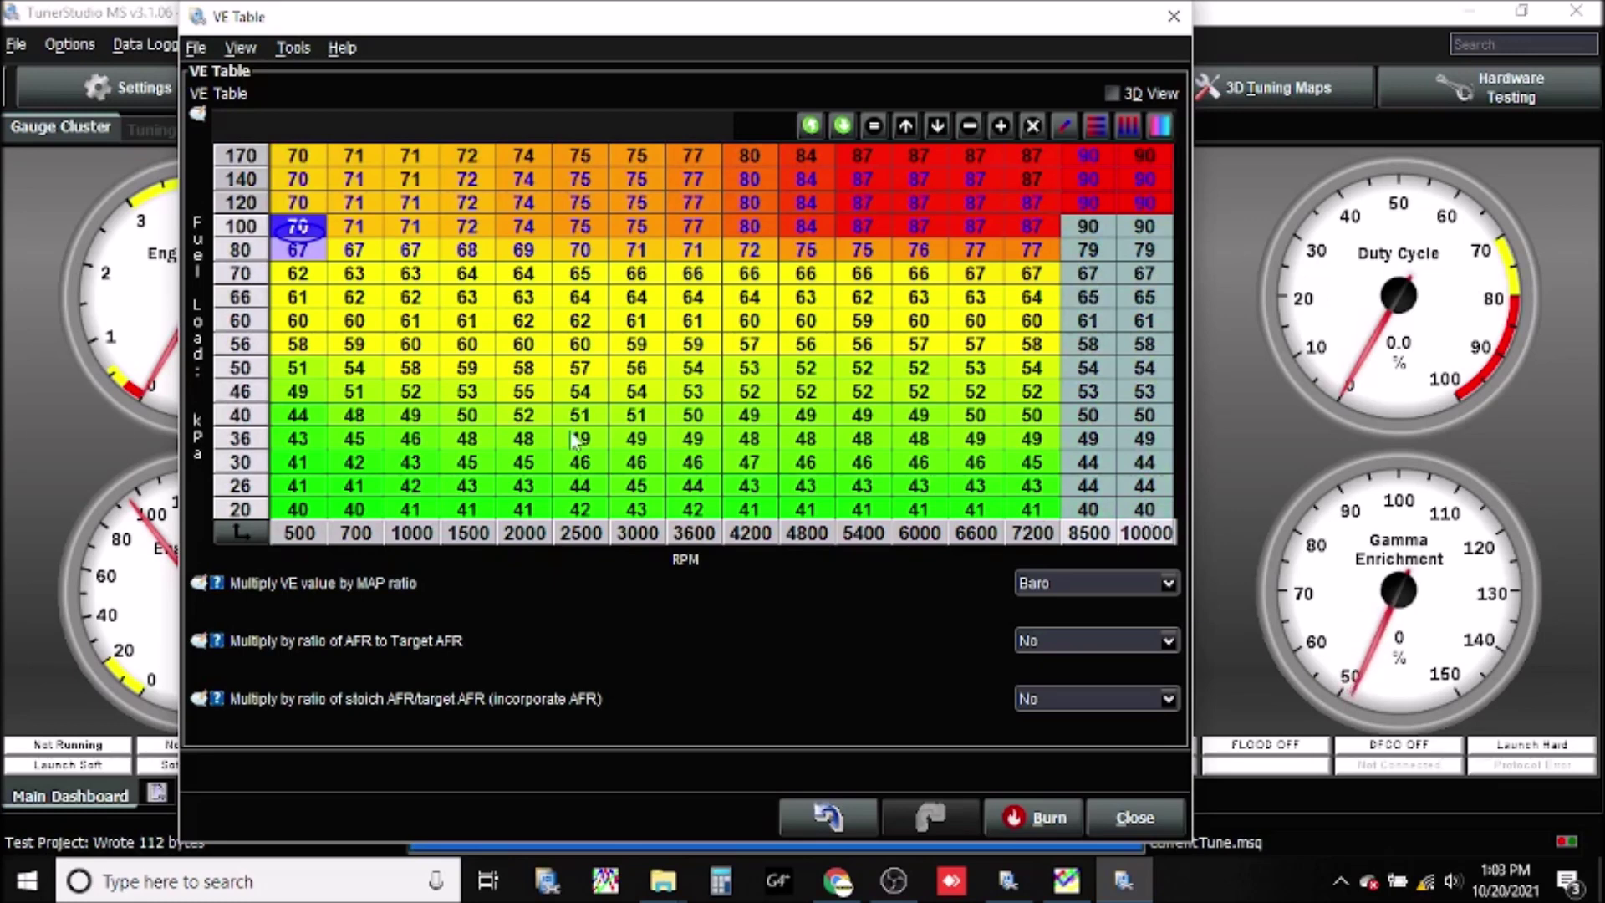
drag(297, 250, 1032, 489)
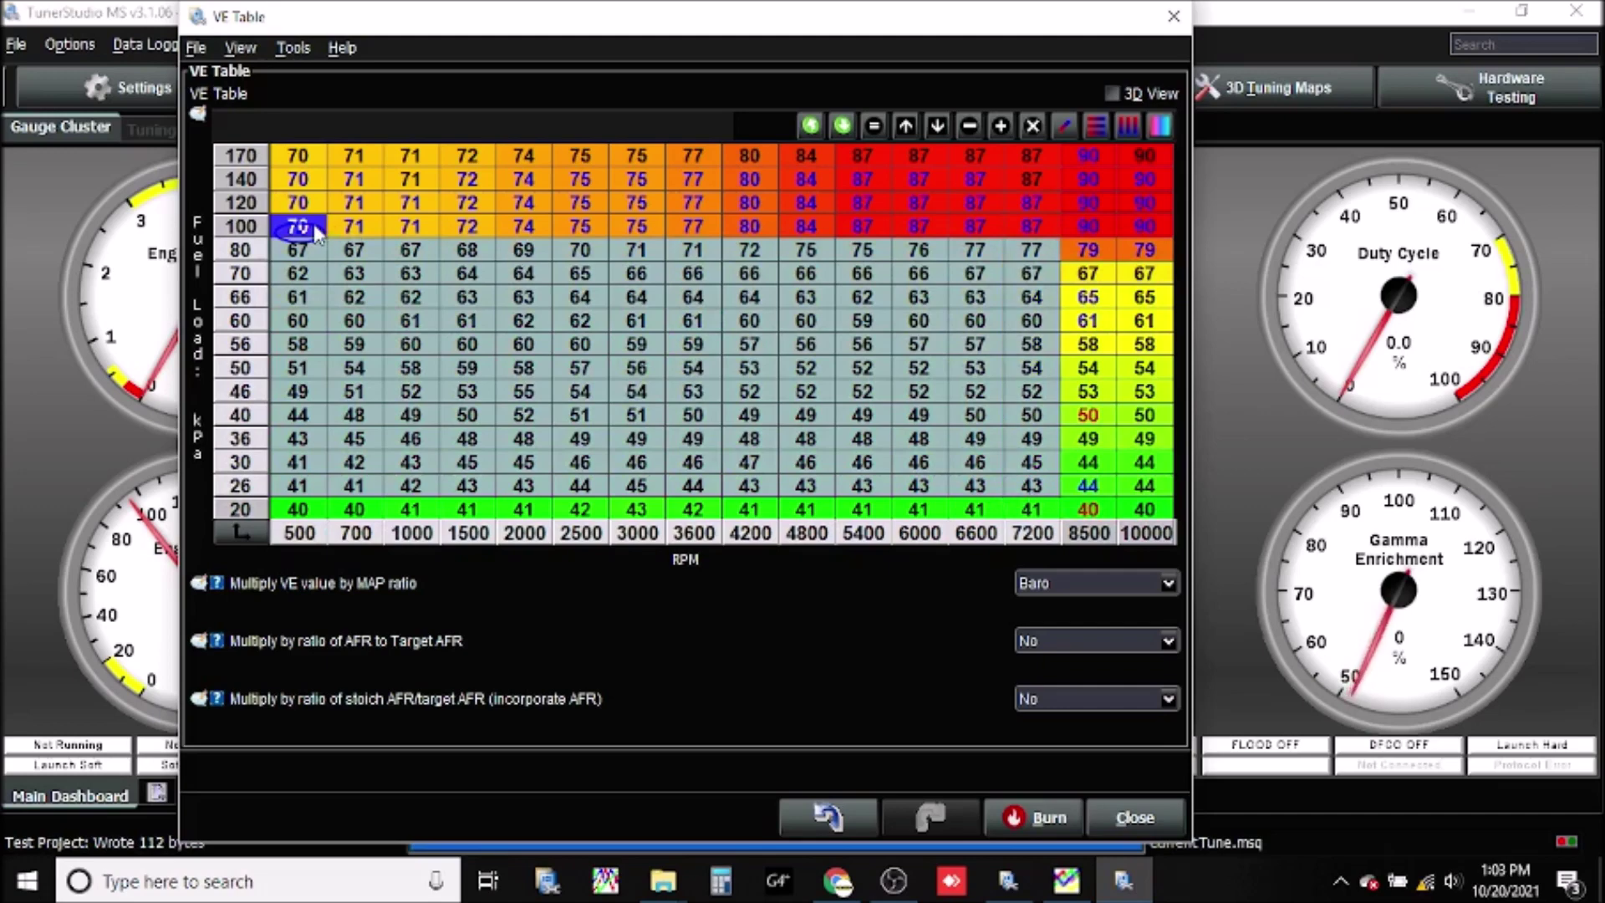
drag(314, 229, 1081, 510)
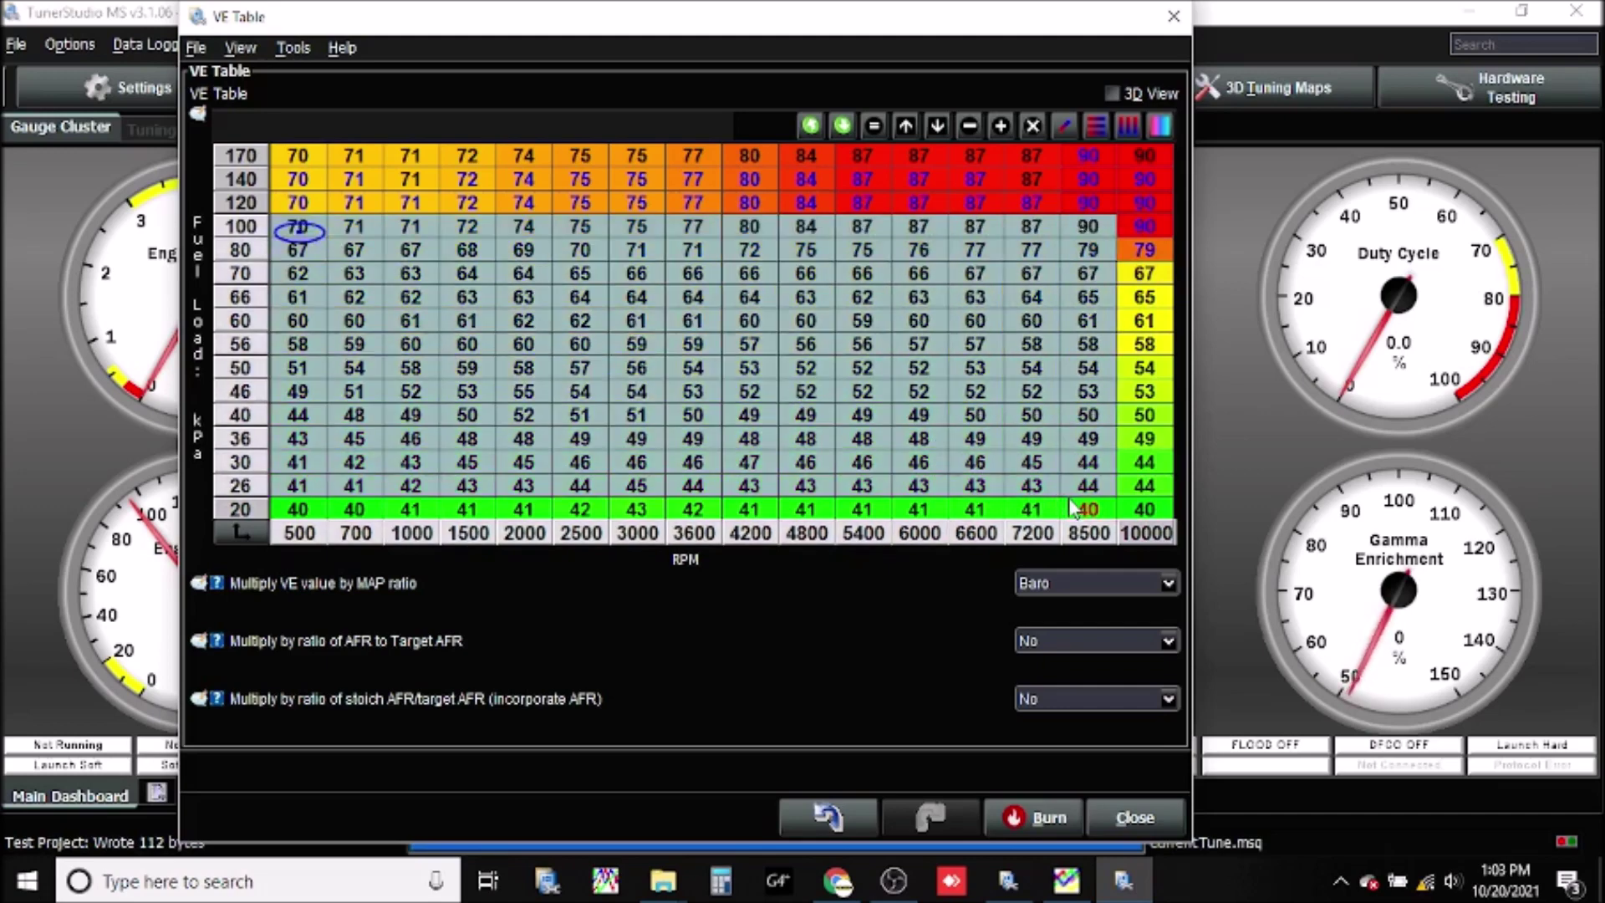
click(1162, 518)
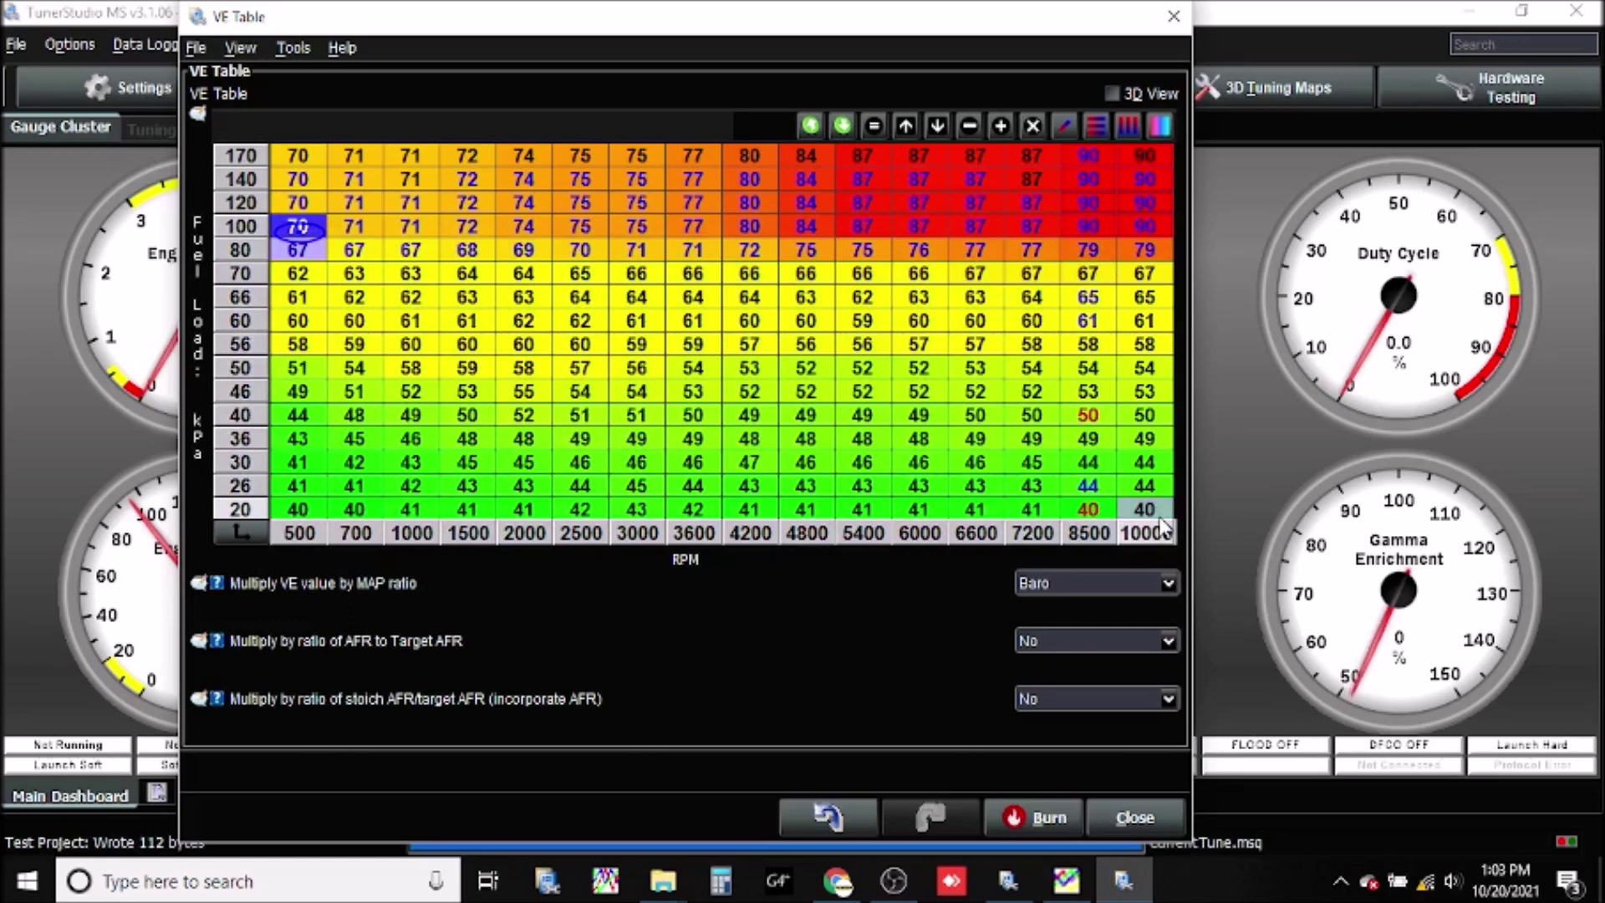
drag(1164, 525, 1145, 155)
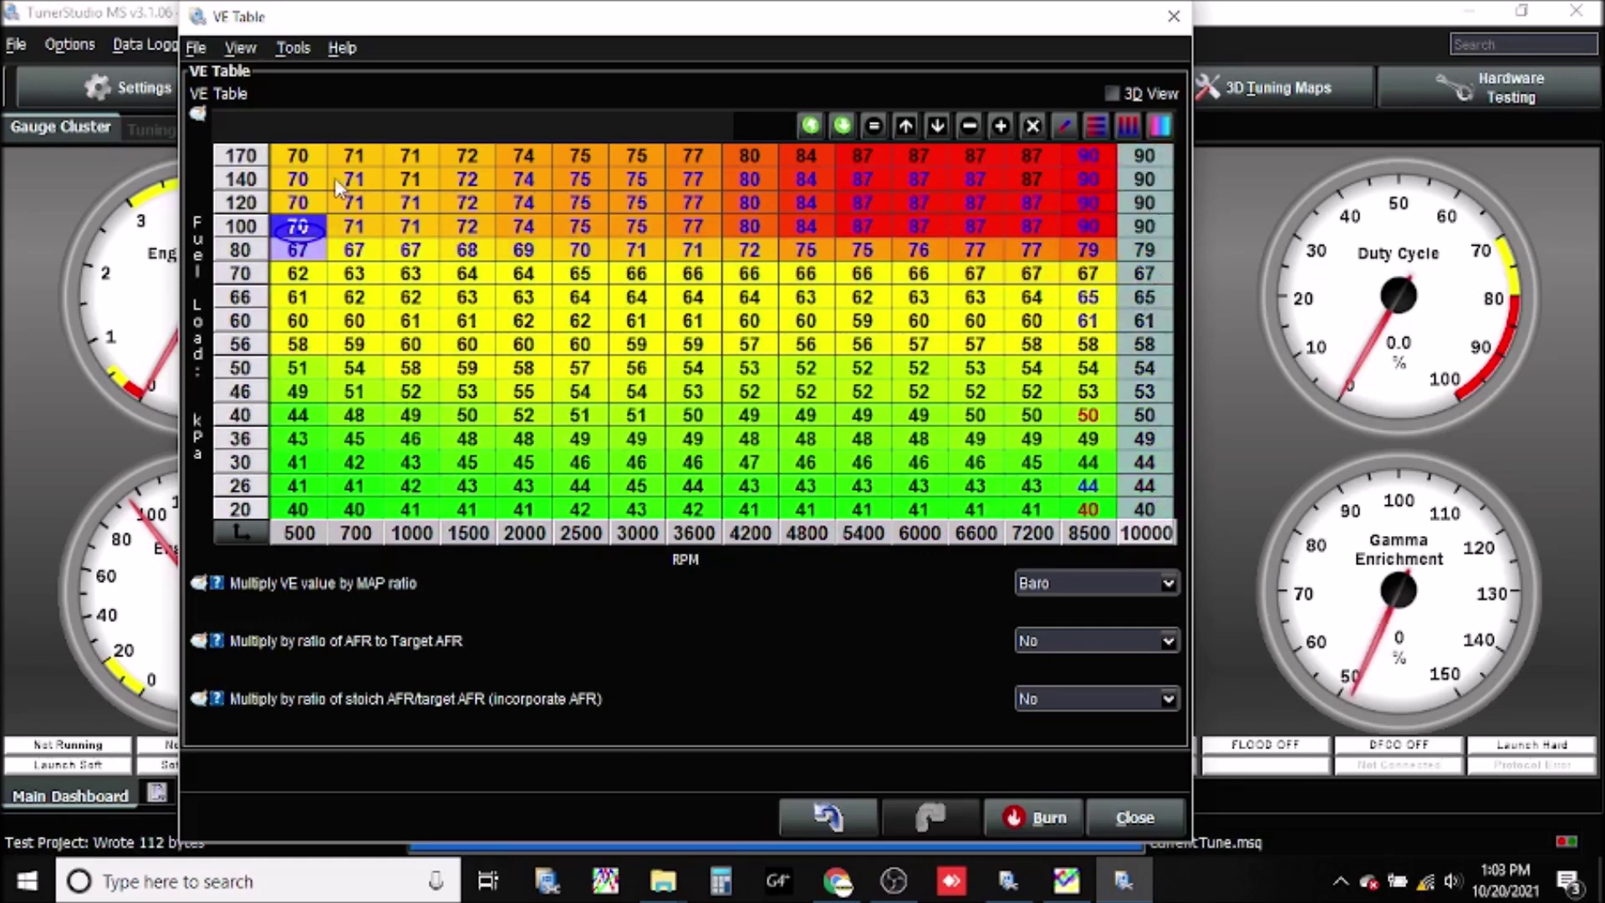
drag(306, 161, 1154, 214)
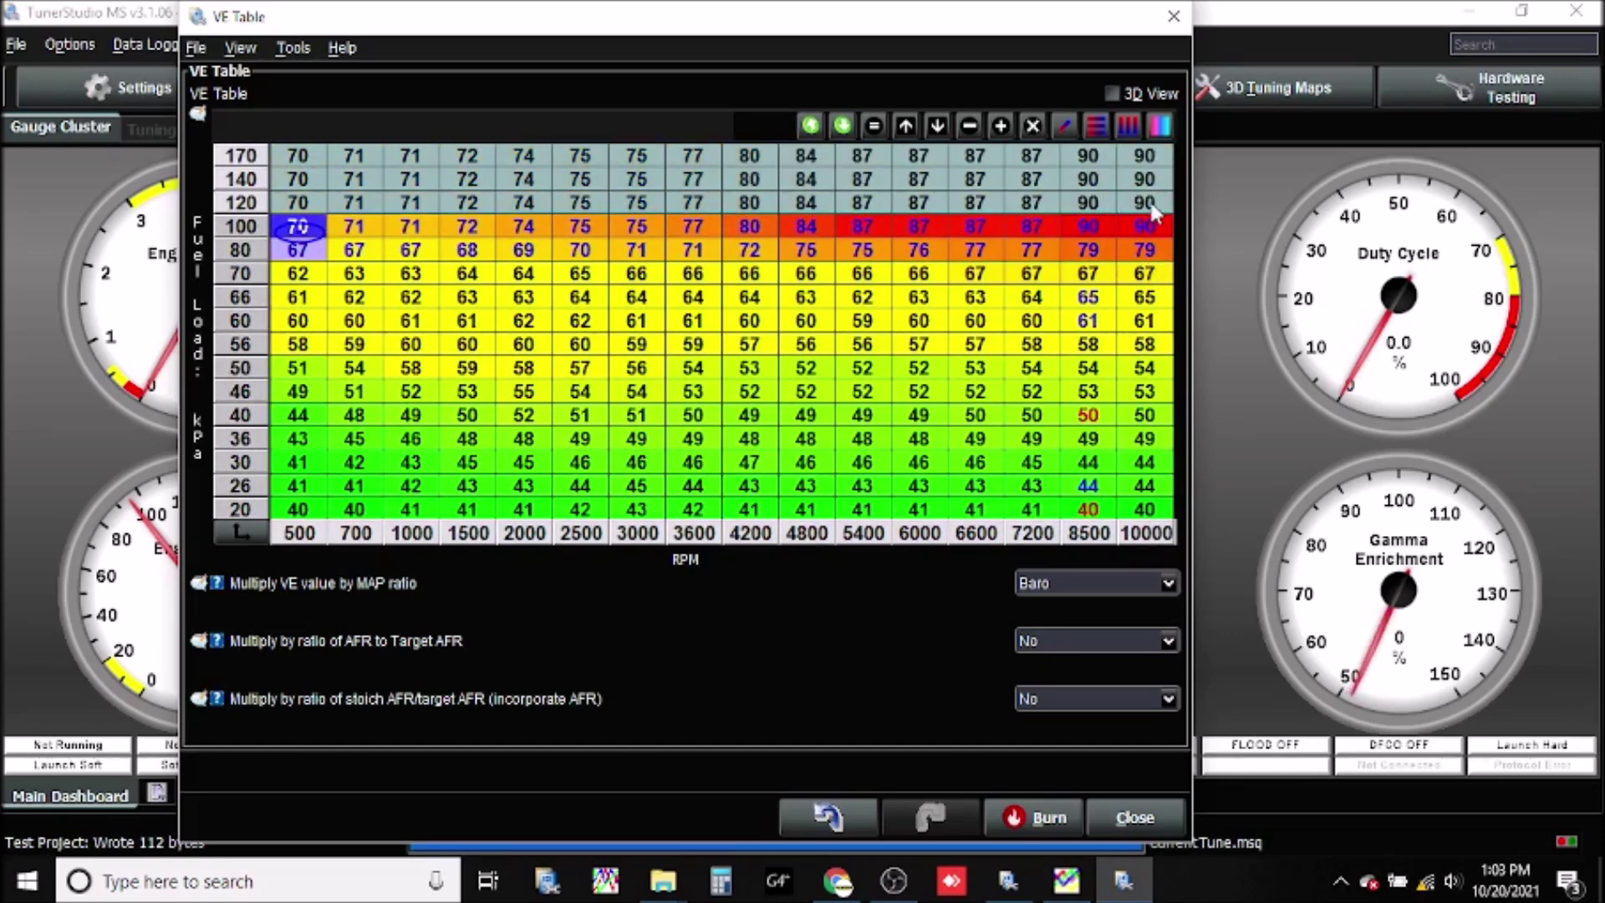